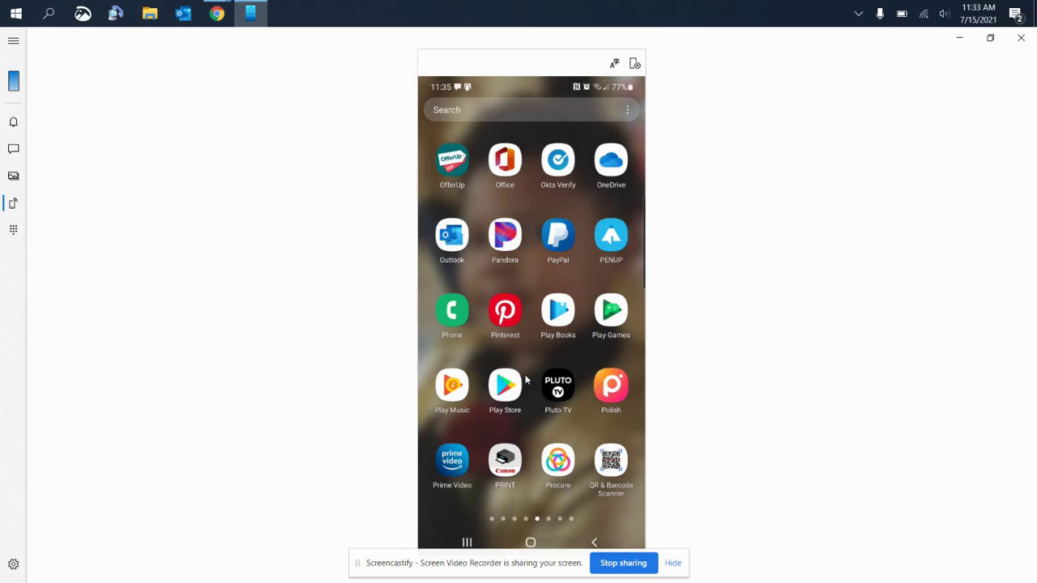
Open the Play Store and search for 'parentsquare'
left_click(508, 387)
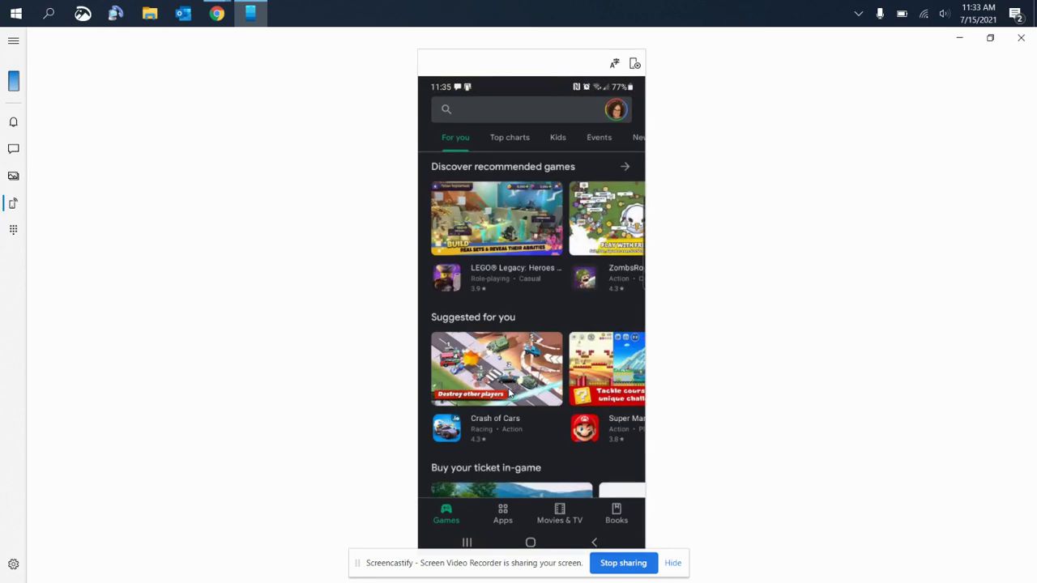
left_click(484, 108)
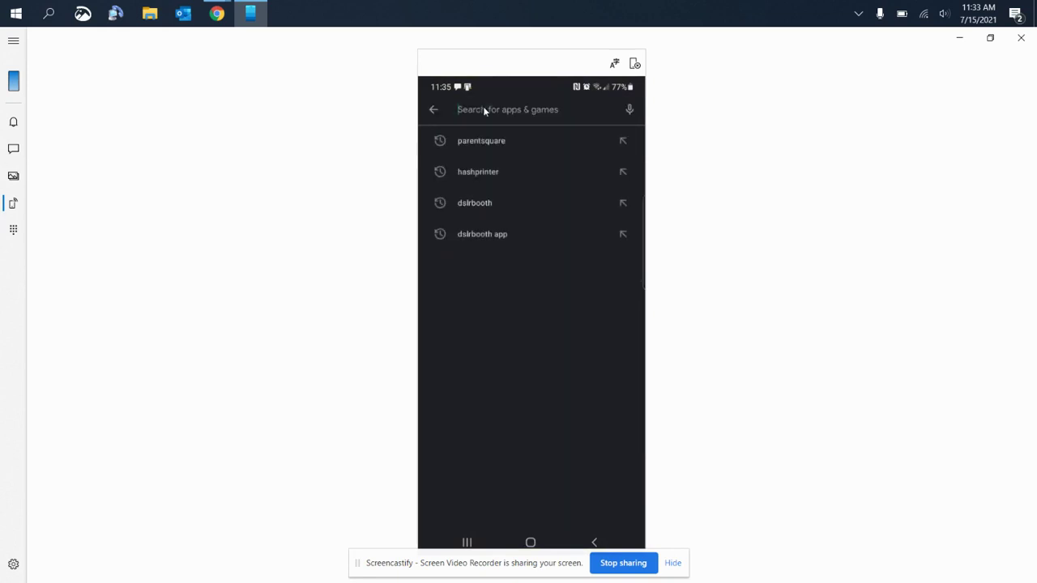
type("pa")
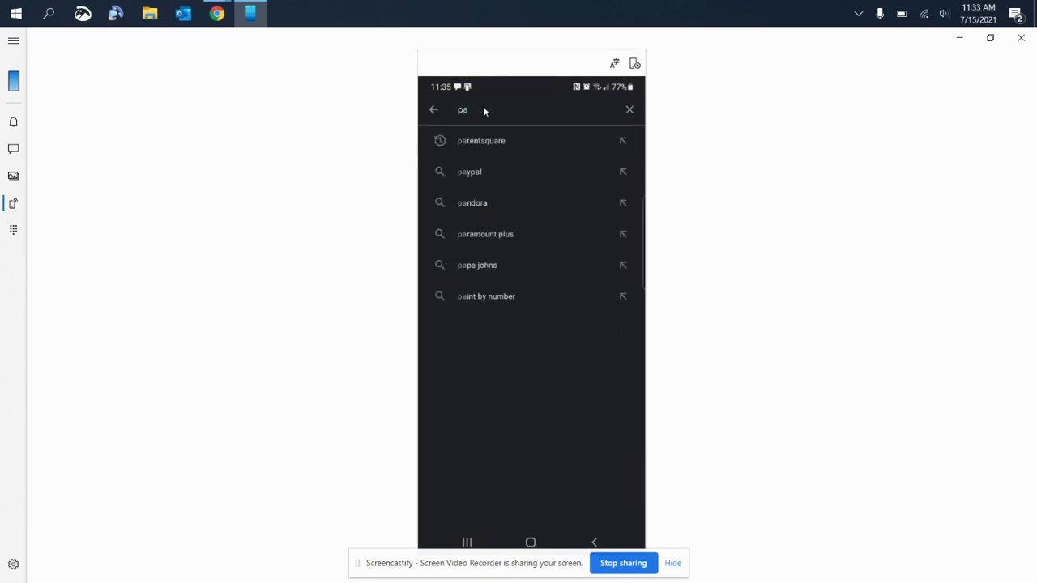
type("rent")
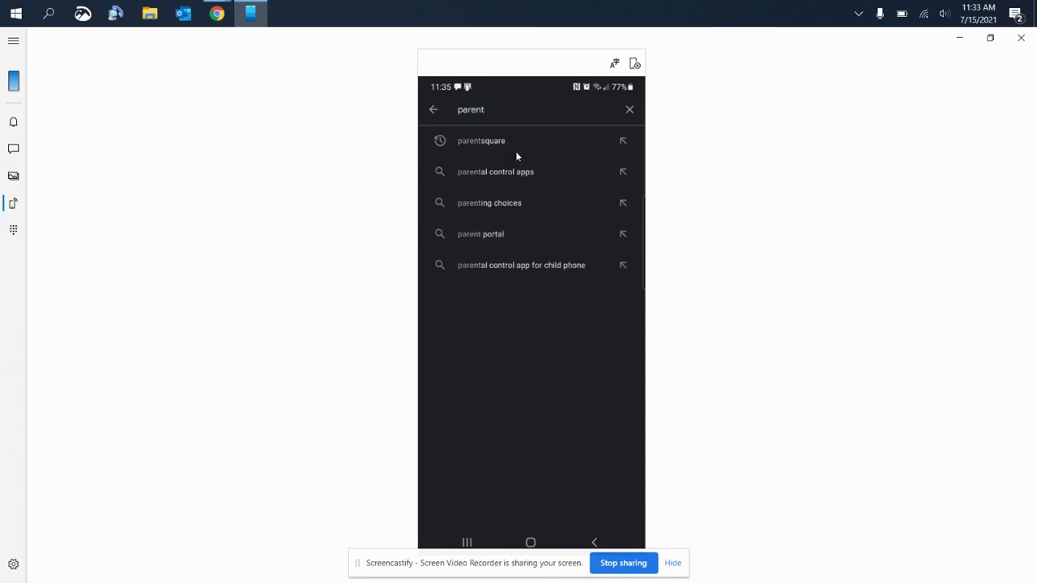
type("square")
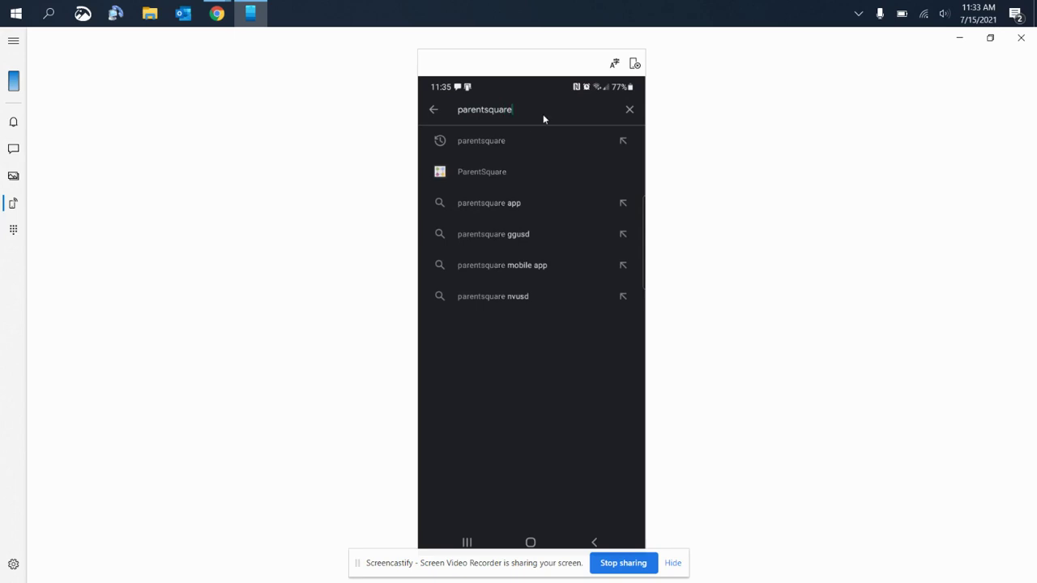
key("Return")
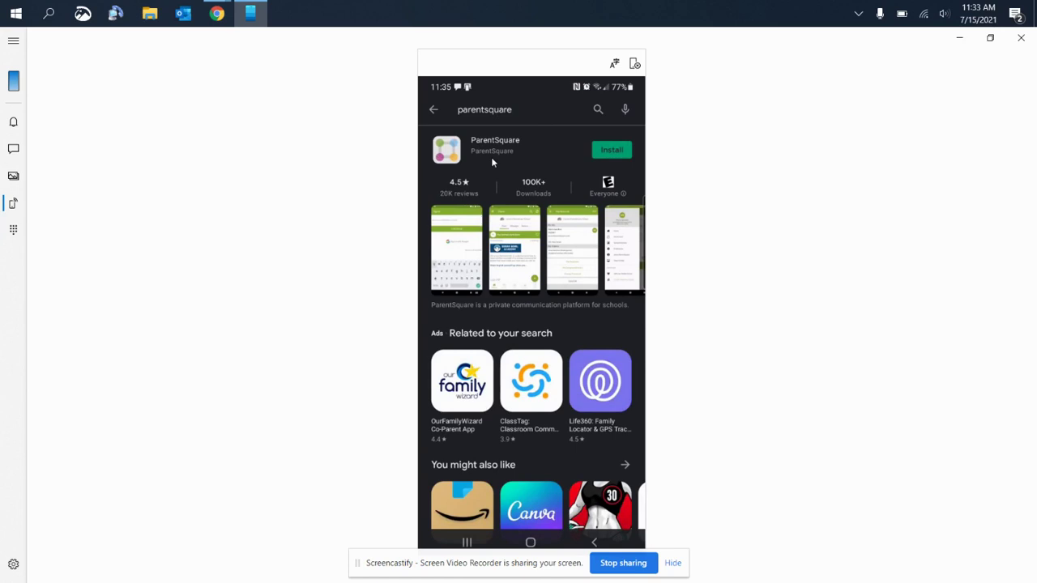
Install and launch ParentSquare, then sign out of the existing account from Account
left_click(625, 150)
left_click(613, 154)
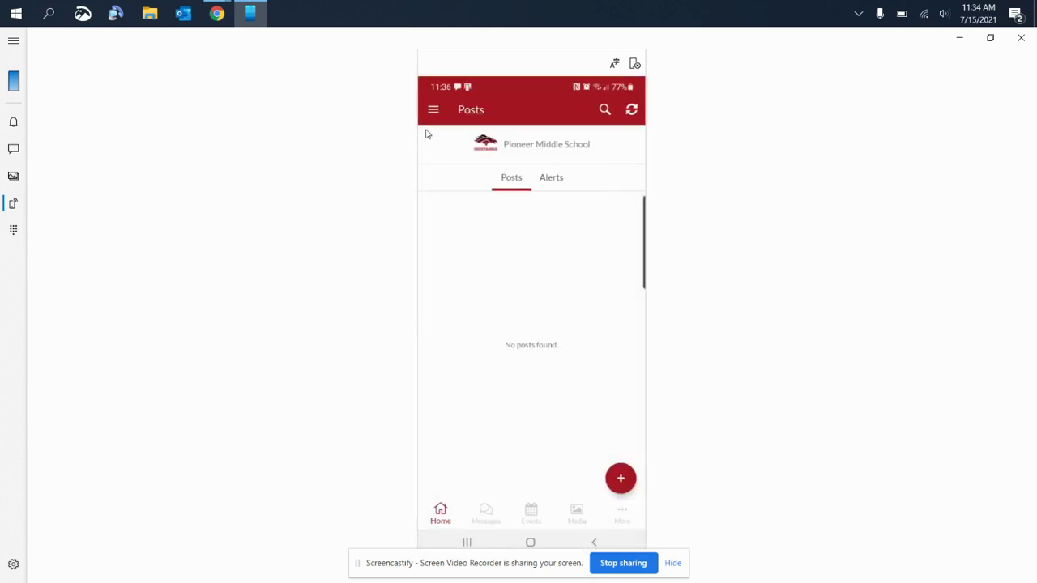
left_click(433, 110)
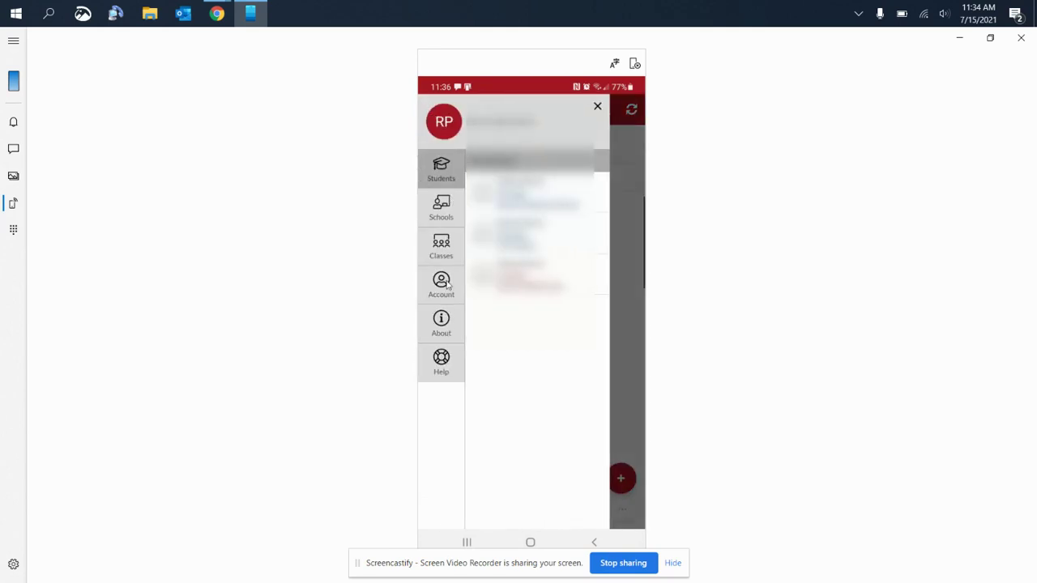
left_click(448, 285)
left_click(513, 376)
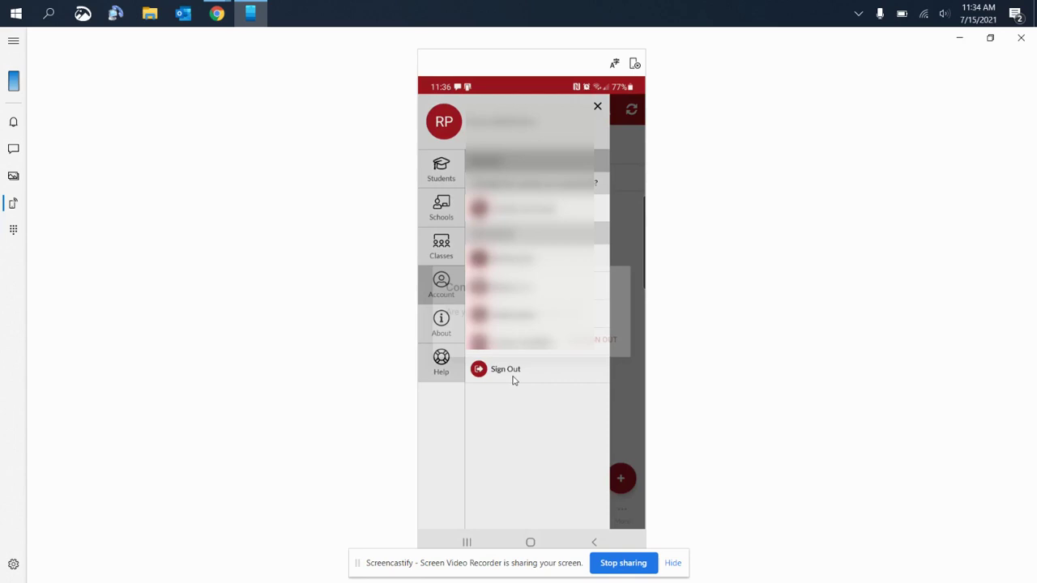
left_click(589, 341)
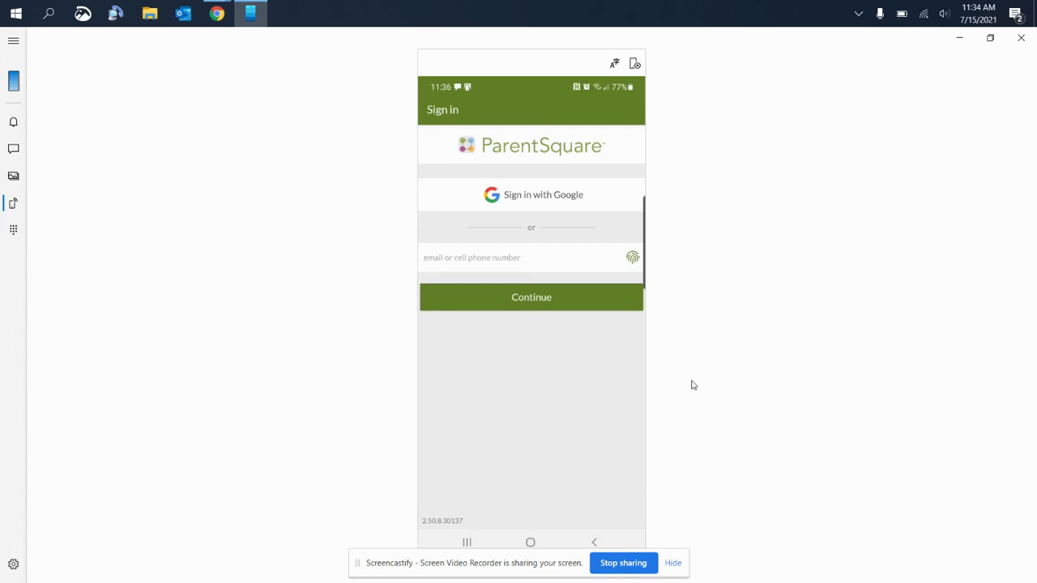
Enter the cell phone number in the email or phone field and continue
left_click(454, 259)
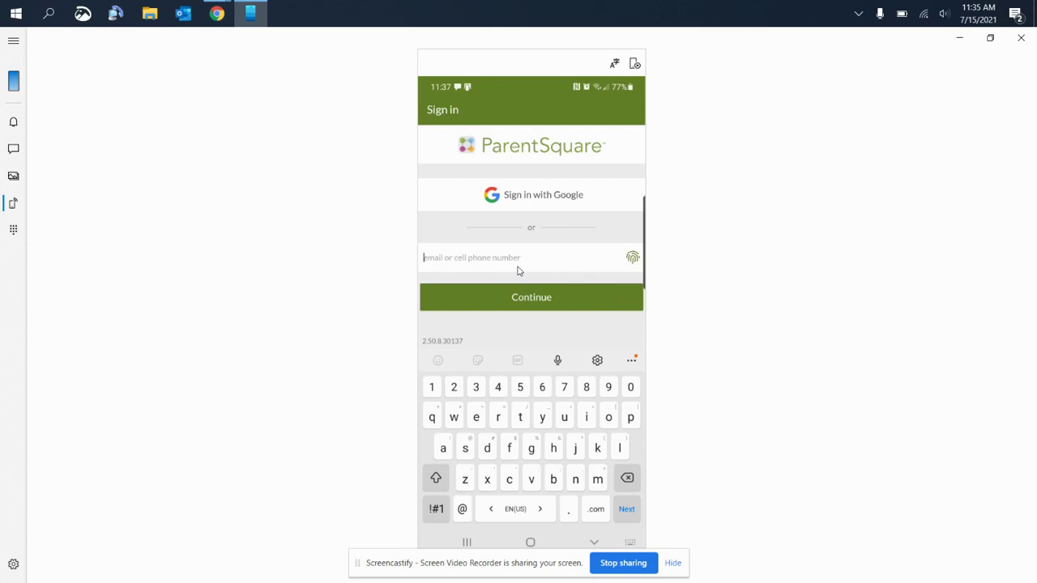
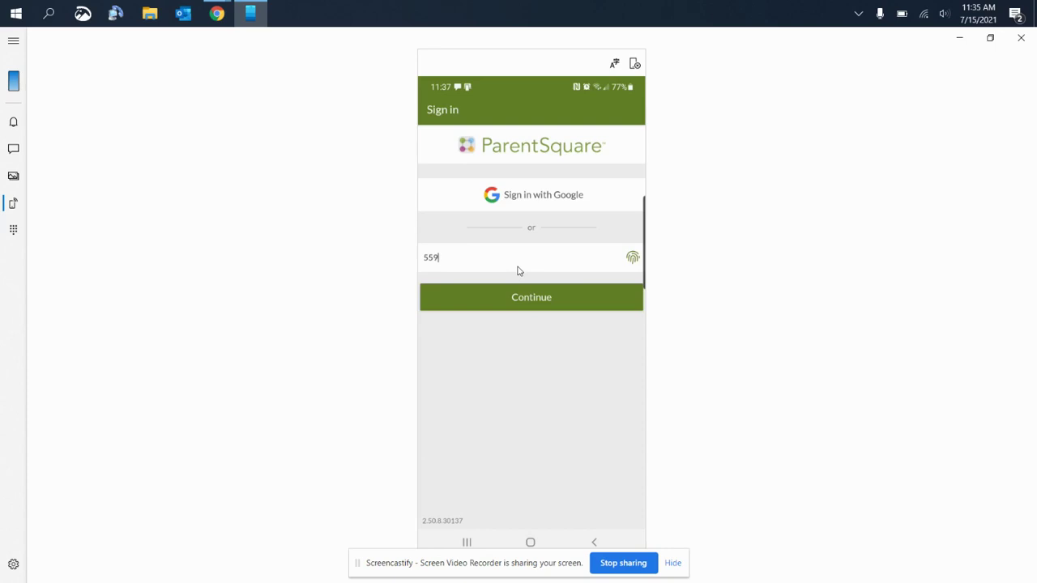
left_click(525, 305)
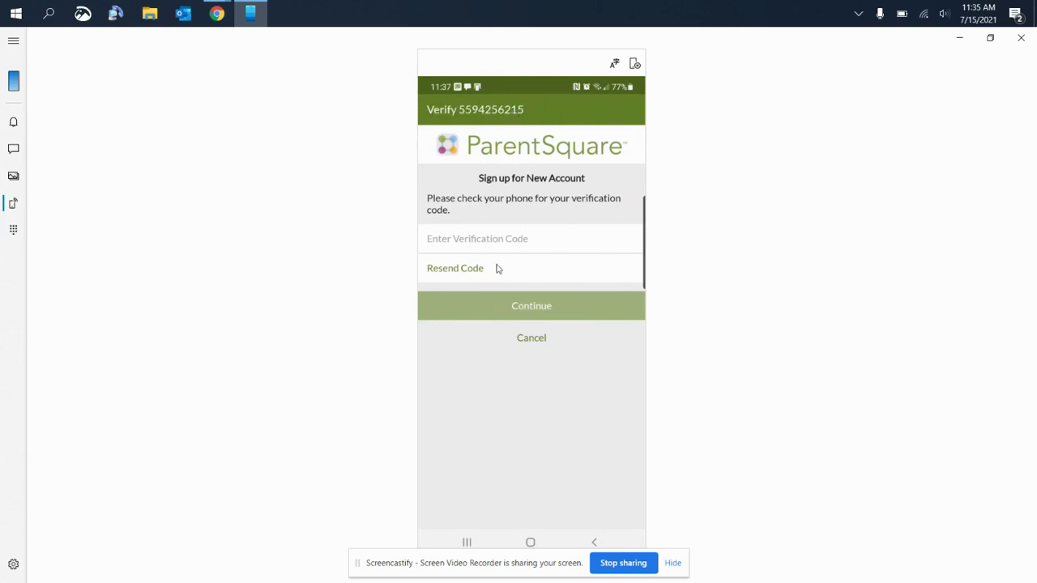
Open the ParentSquare verification code text message from the notification shade
left_click_drag(500, 86, 506, 202)
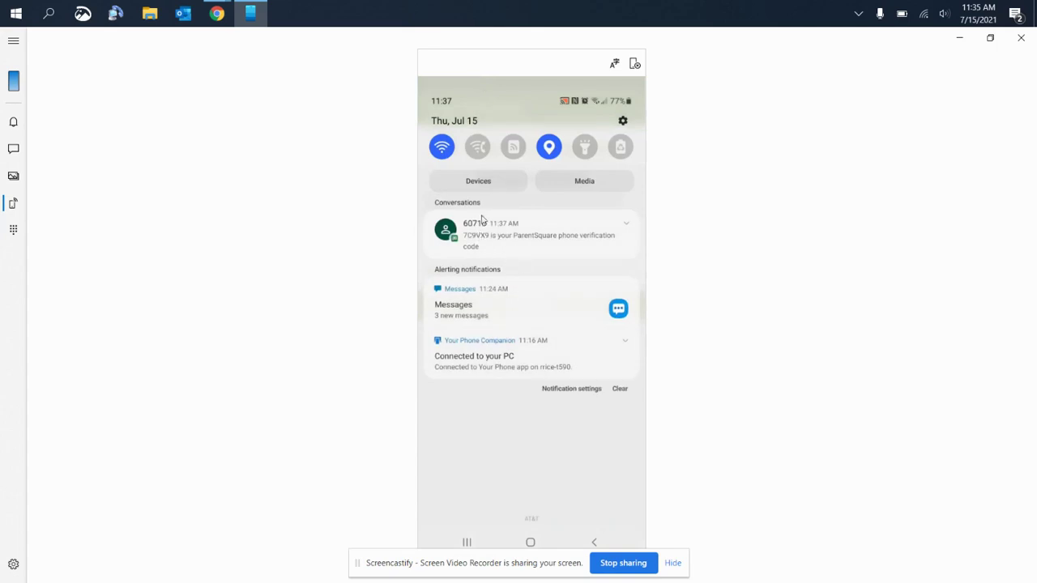
left_click(499, 235)
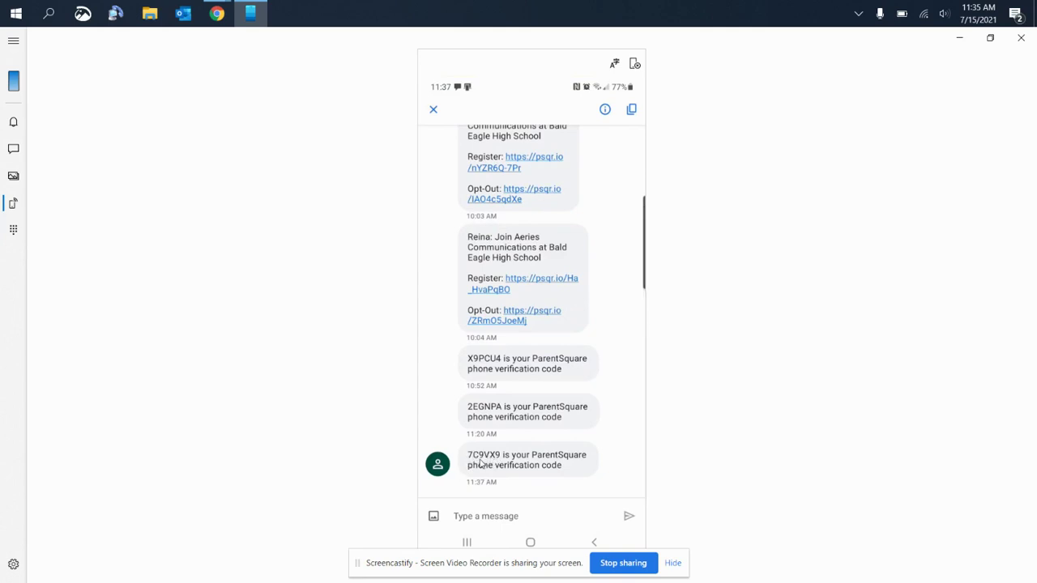
left_click(482, 462)
left_click(494, 458)
left_click(466, 462)
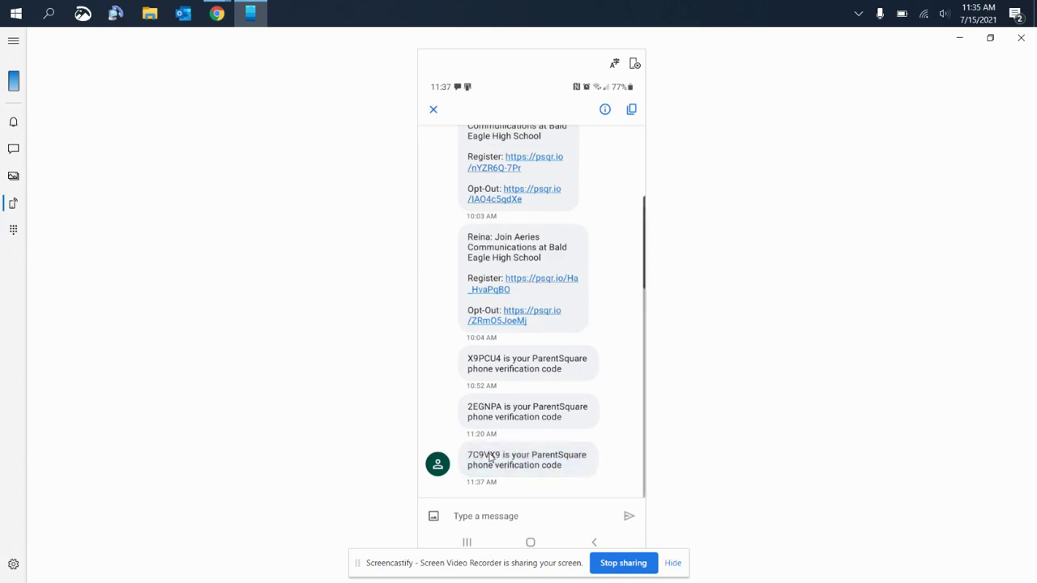
left_click(489, 460)
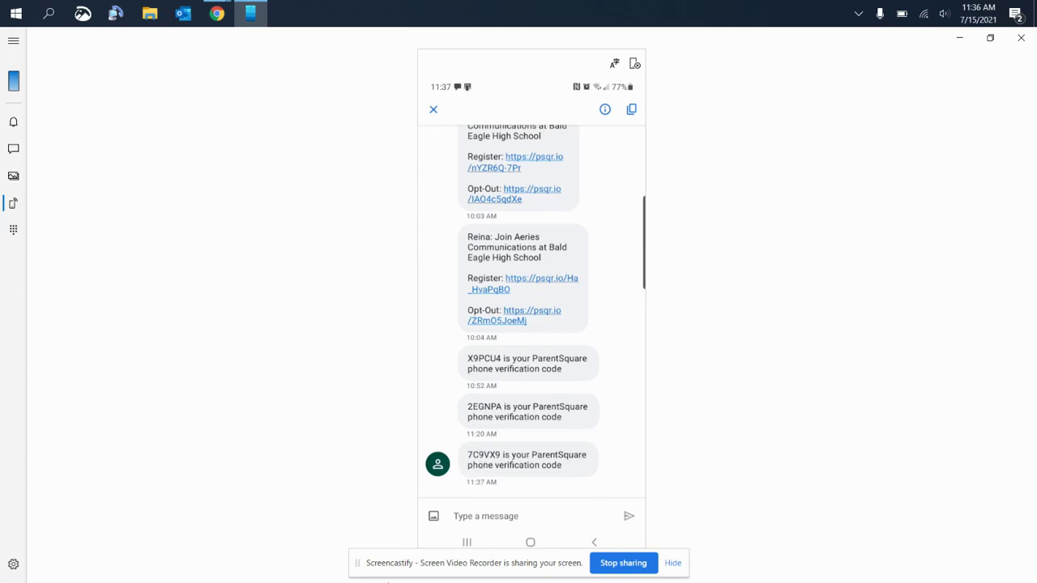
Type the six-character verification code into ParentSquare, correcting it against the message
left_click(467, 543)
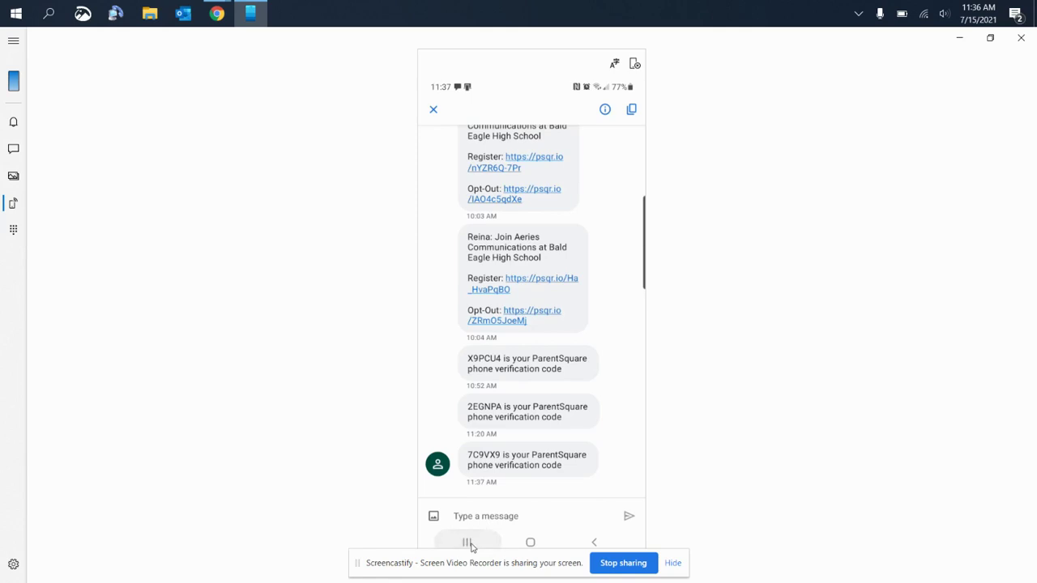
left_click(511, 356)
left_click(514, 240)
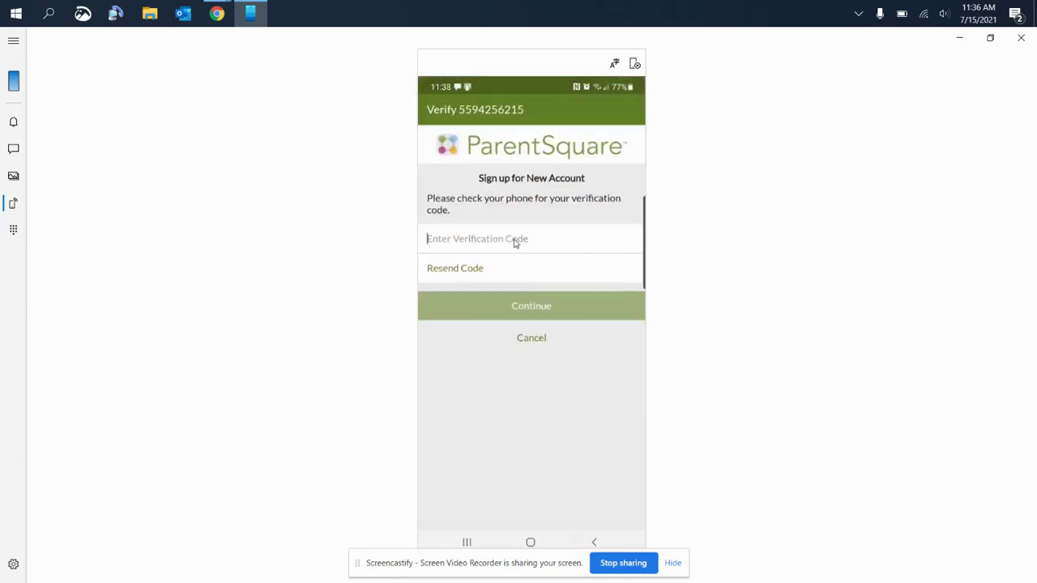
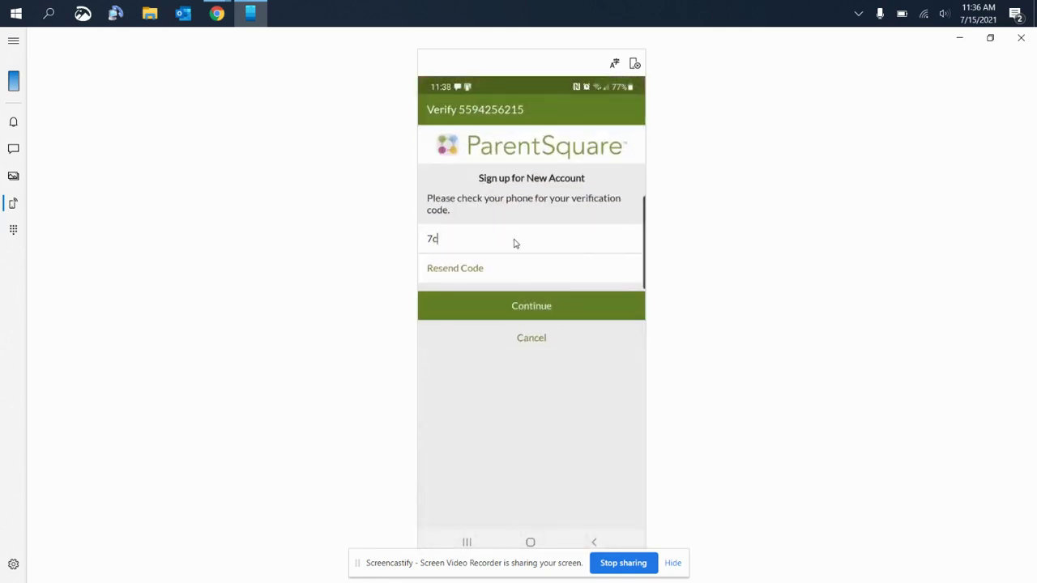
left_click(467, 542)
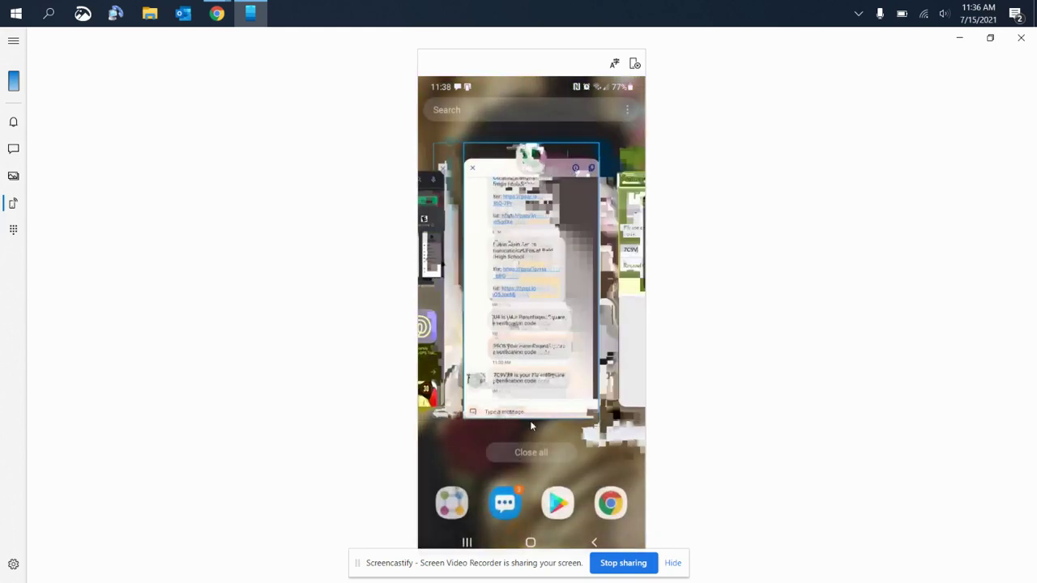
left_click(545, 375)
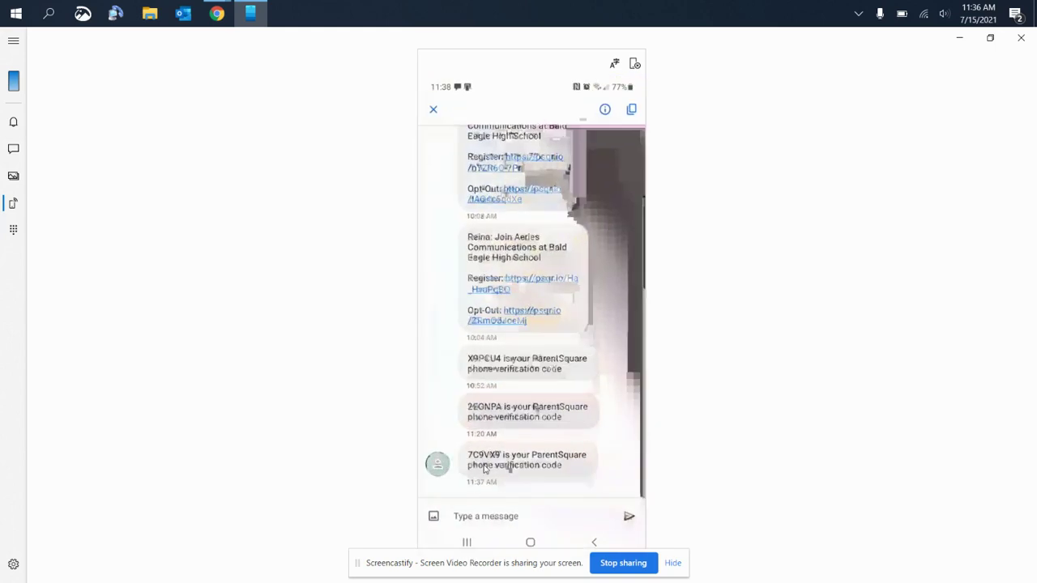
left_click(467, 542)
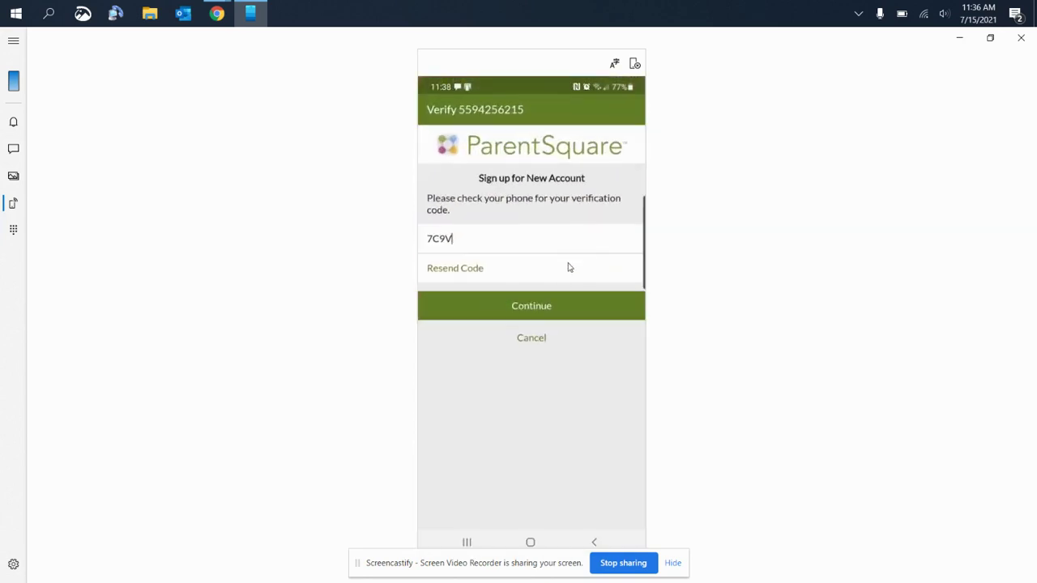
Submit the code, enter and confirm a new password, and register the account
left_click(525, 305)
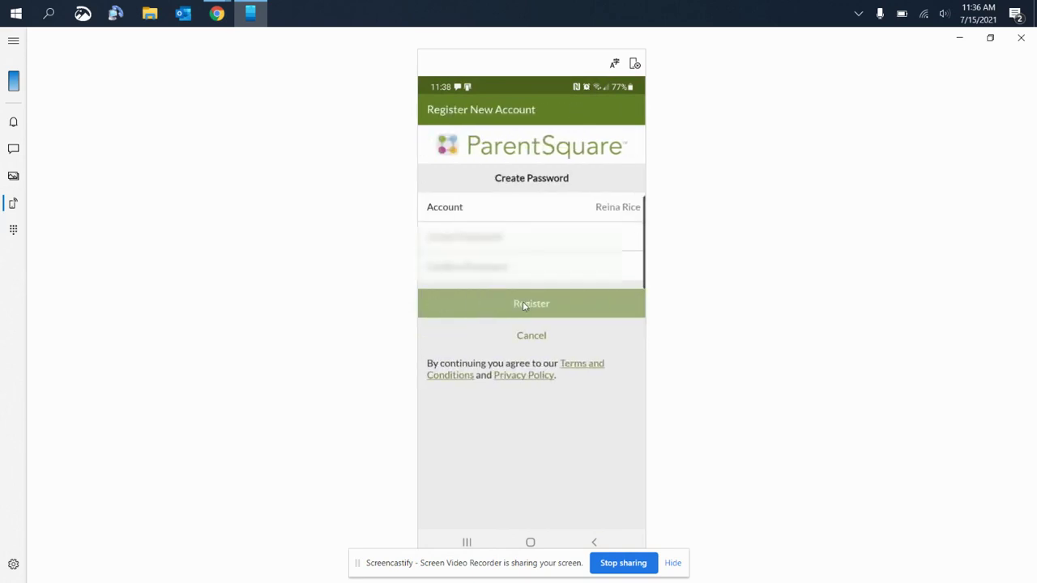
left_click(461, 237)
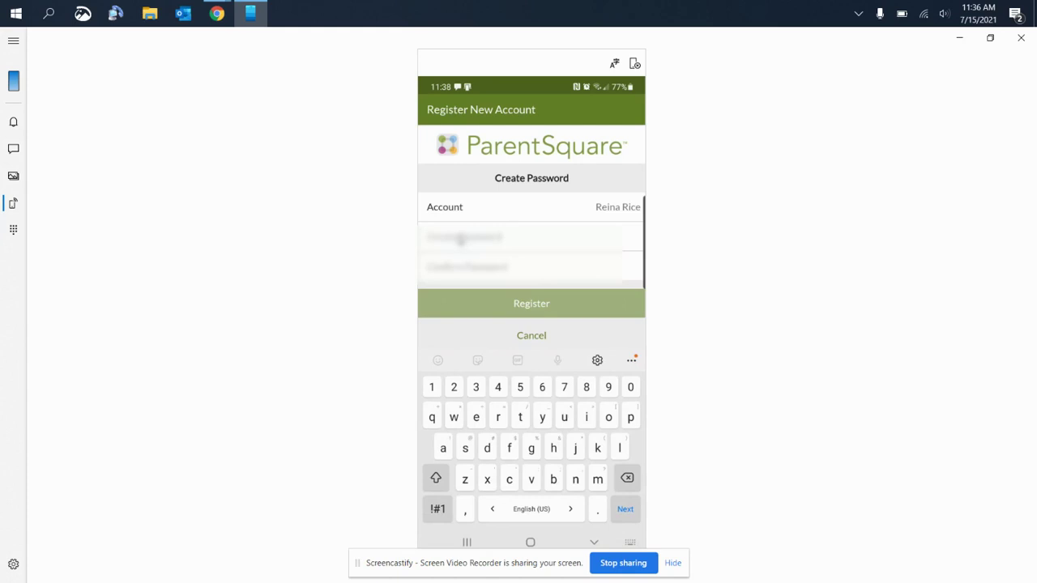
type("••••")
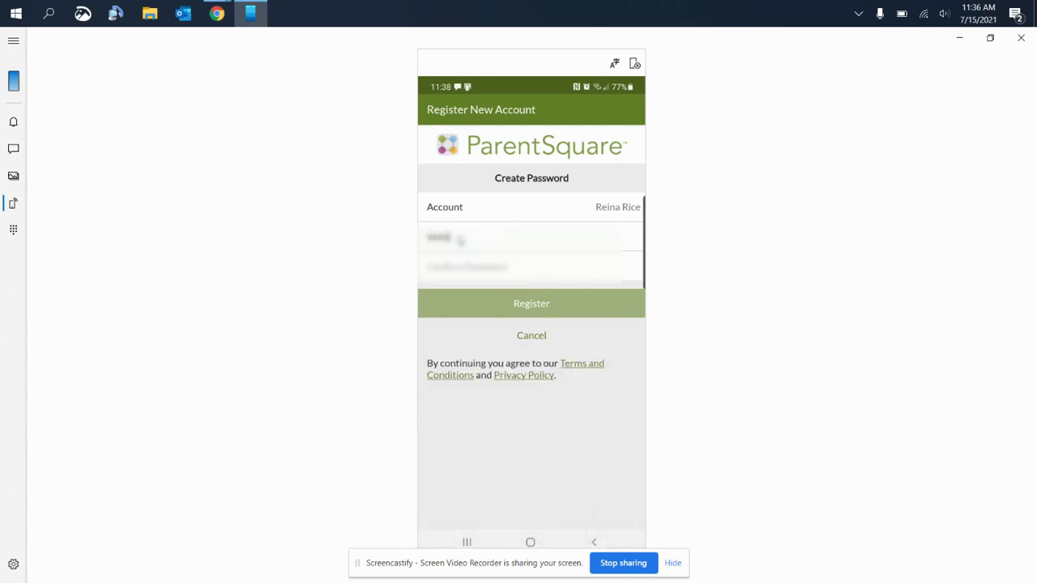
type("••••")
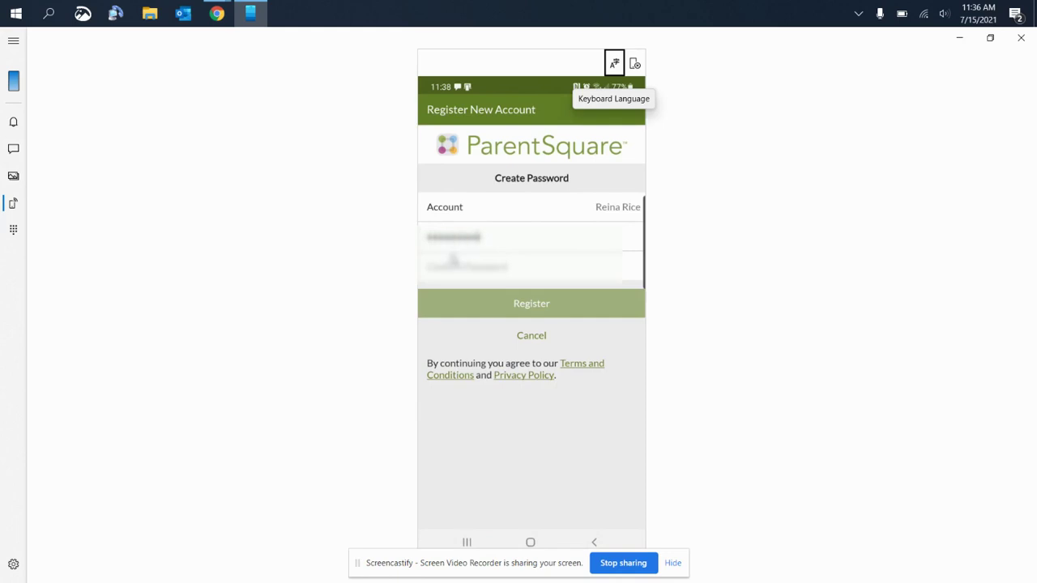
left_click(502, 285)
type("••••••••")
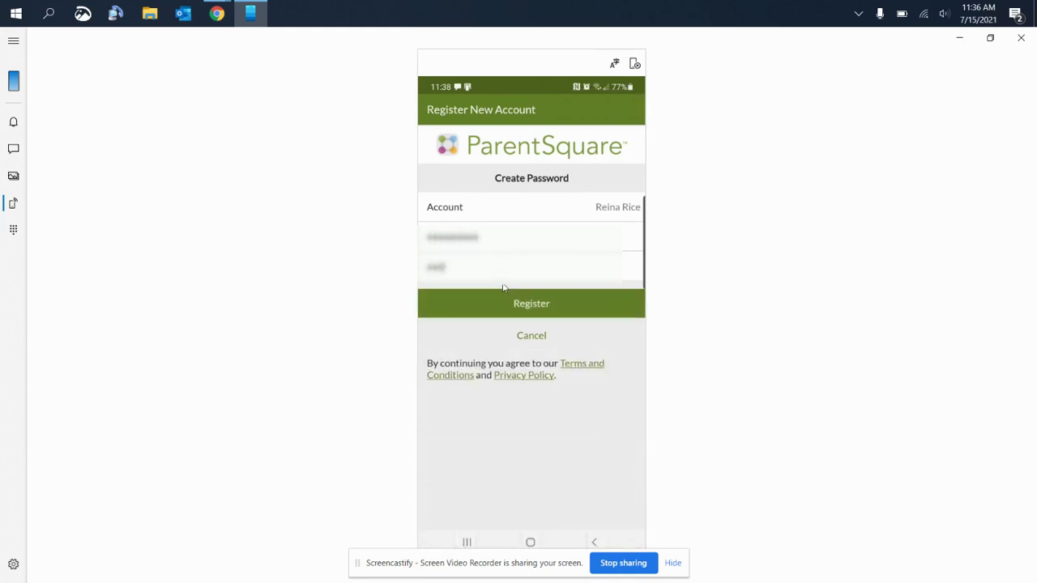
type("••")
left_click(543, 311)
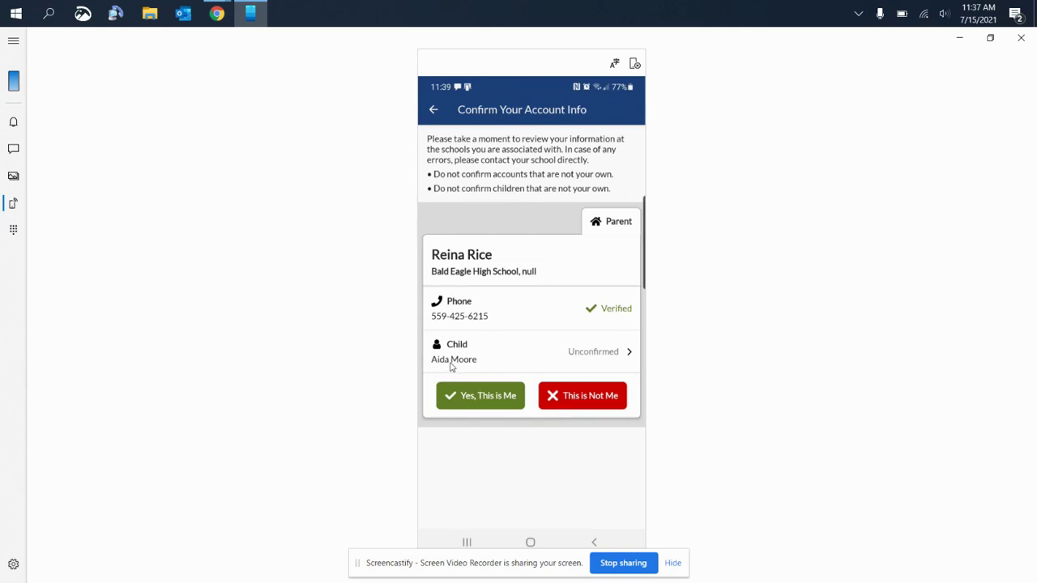
Confirm the child, then confirm the parent account with Yes, This is Me and YES, I'M POSITIVE
left_click(593, 353)
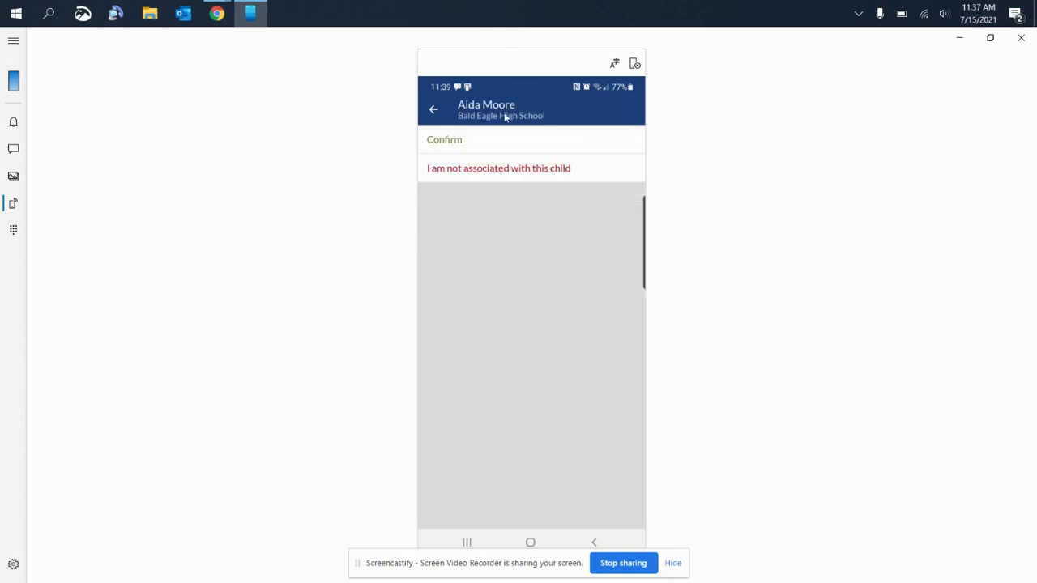
left_click(442, 140)
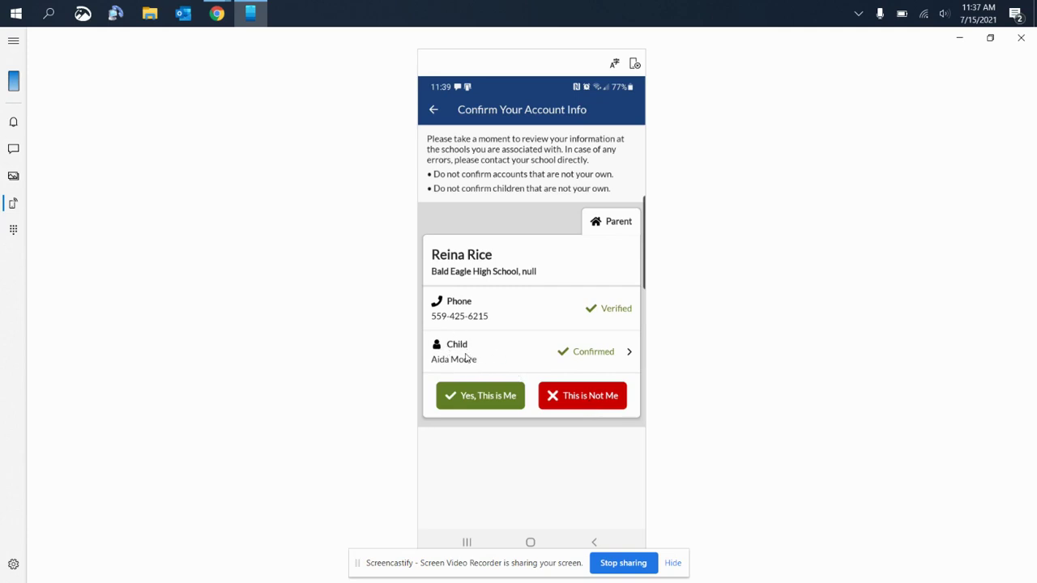
left_click(486, 403)
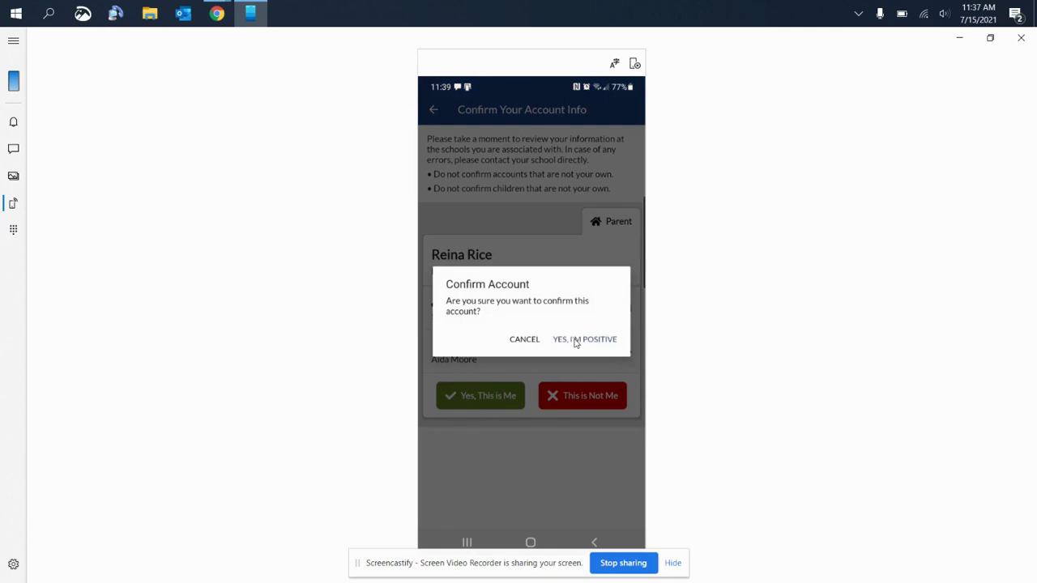
left_click(575, 341)
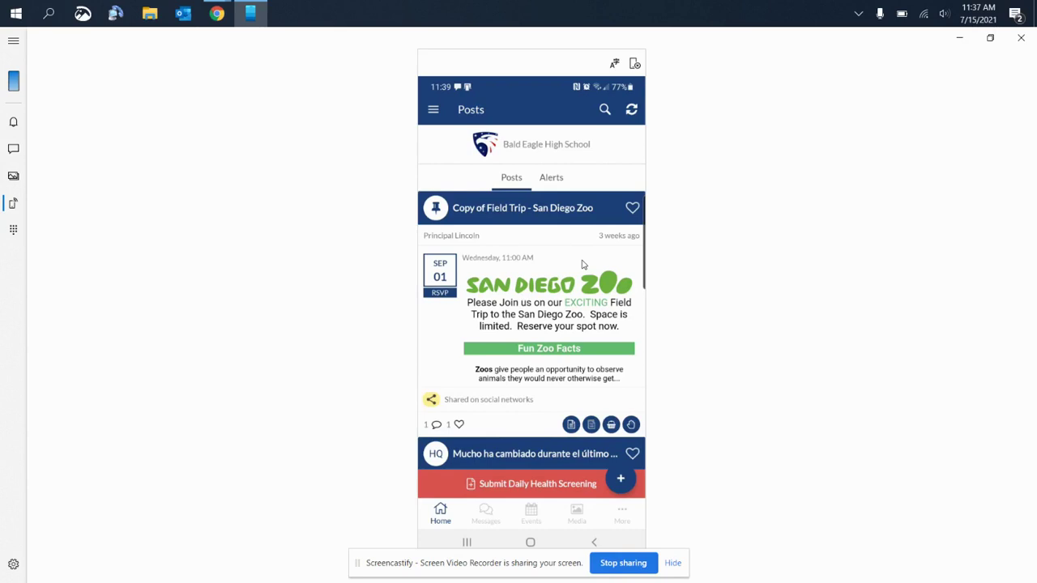
Close all recent apps and uninstall ParentSquare from the app drawer
left_click(467, 542)
left_click(555, 451)
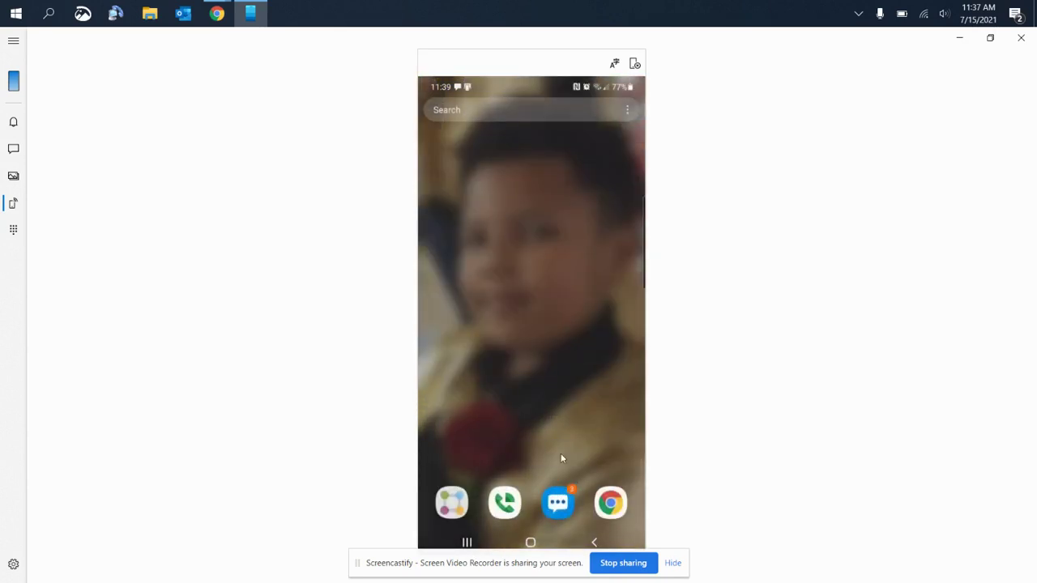
left_click_drag(621, 506, 518, 215)
left_click_drag(451, 372, 599, 255)
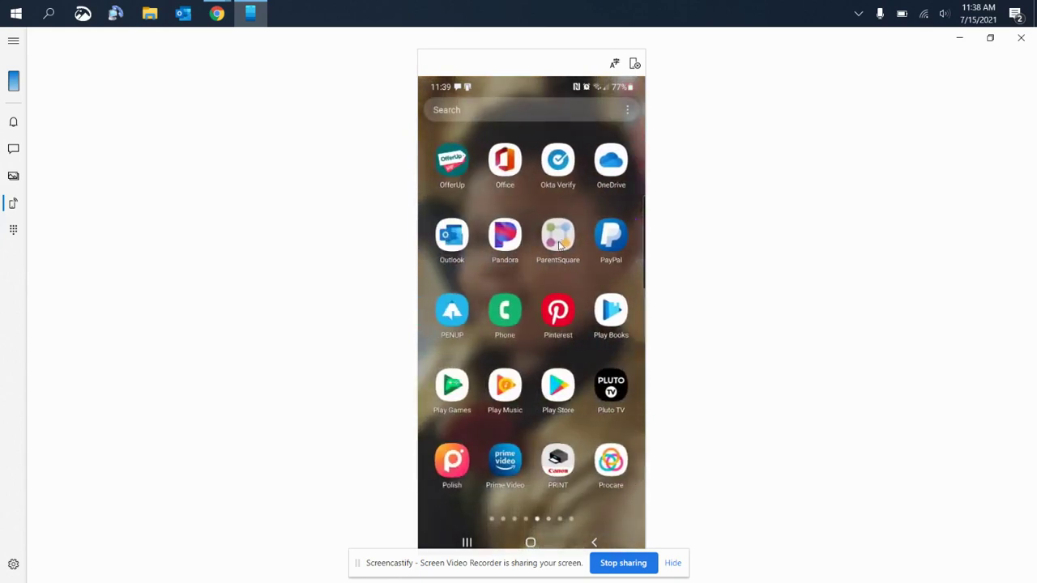
left_click(560, 245)
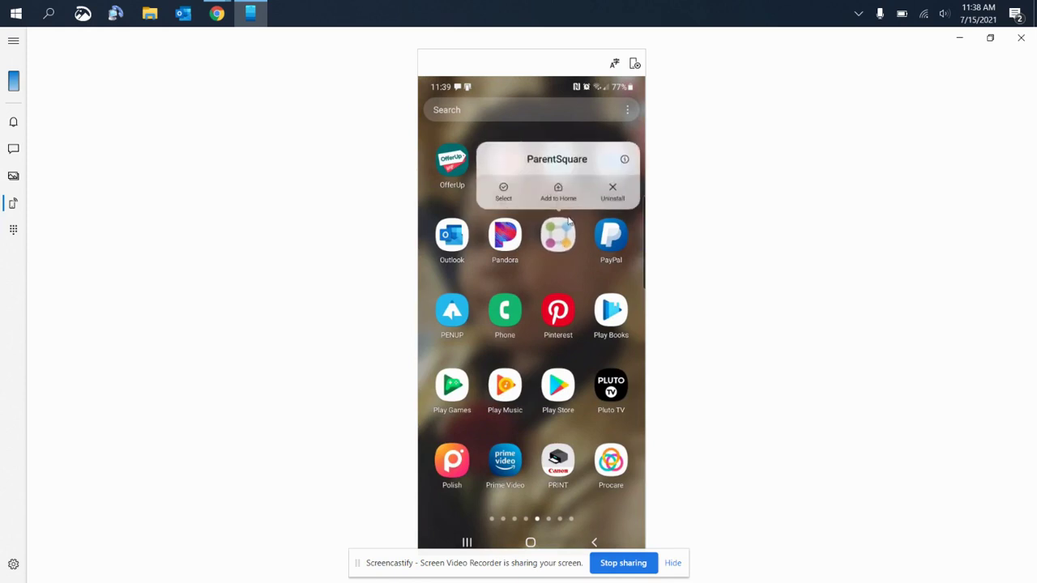
left_click(613, 188)
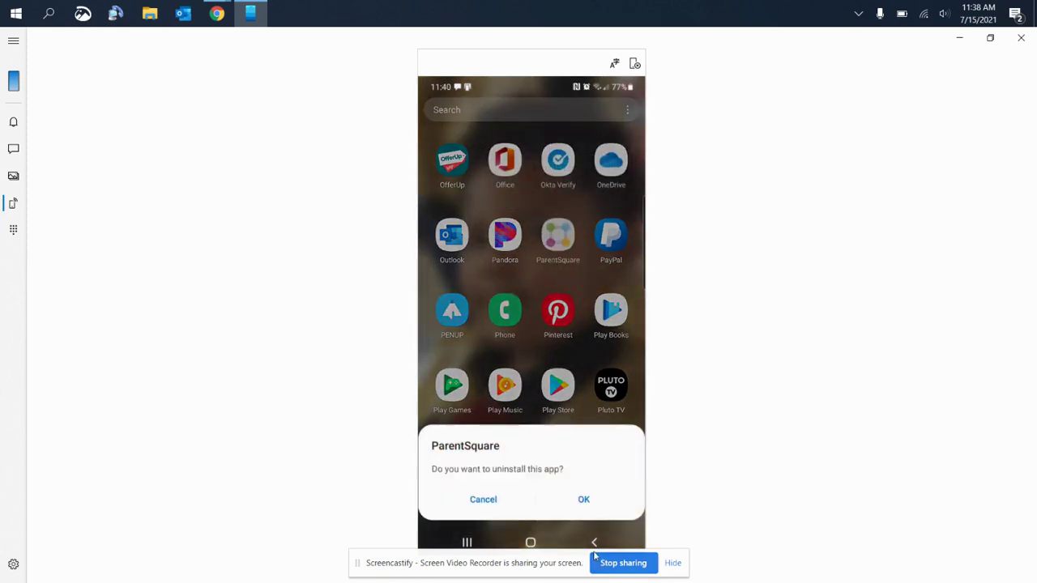
left_click(585, 499)
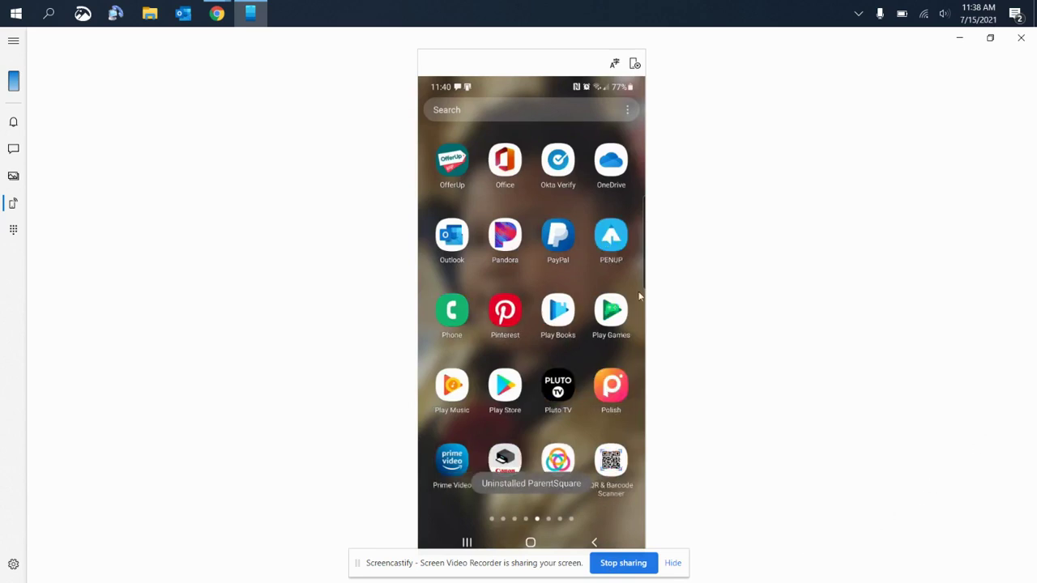
Reinstall ParentSquare from the Play Store, open it, and show its side menu
left_click(503, 403)
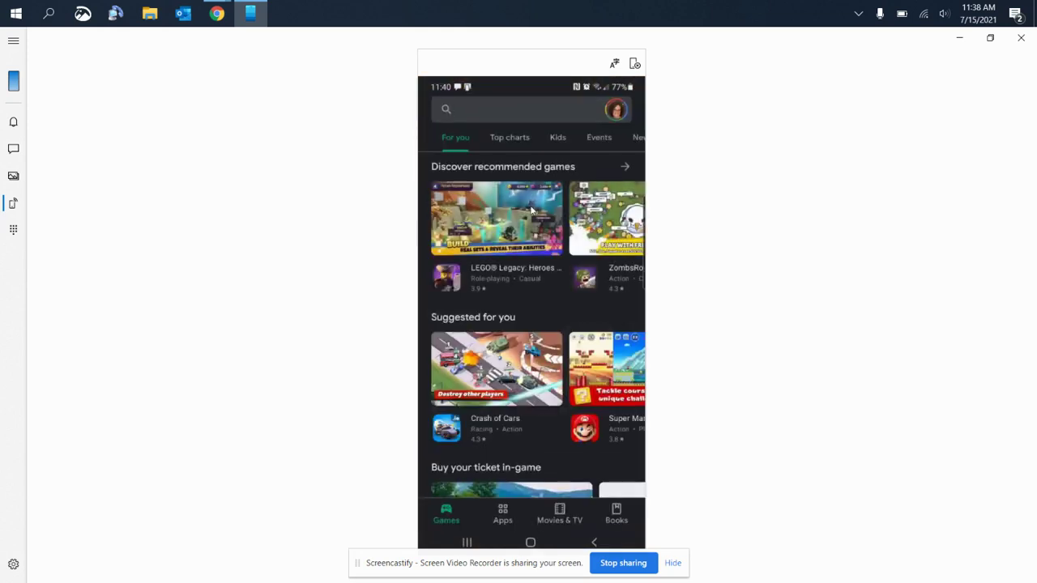
left_click(546, 107)
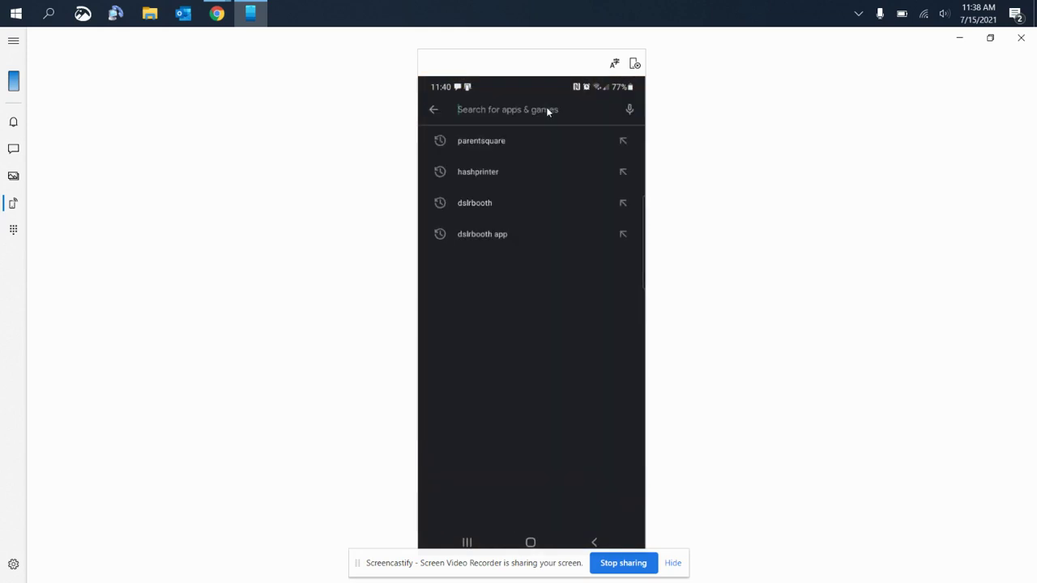
type("pare")
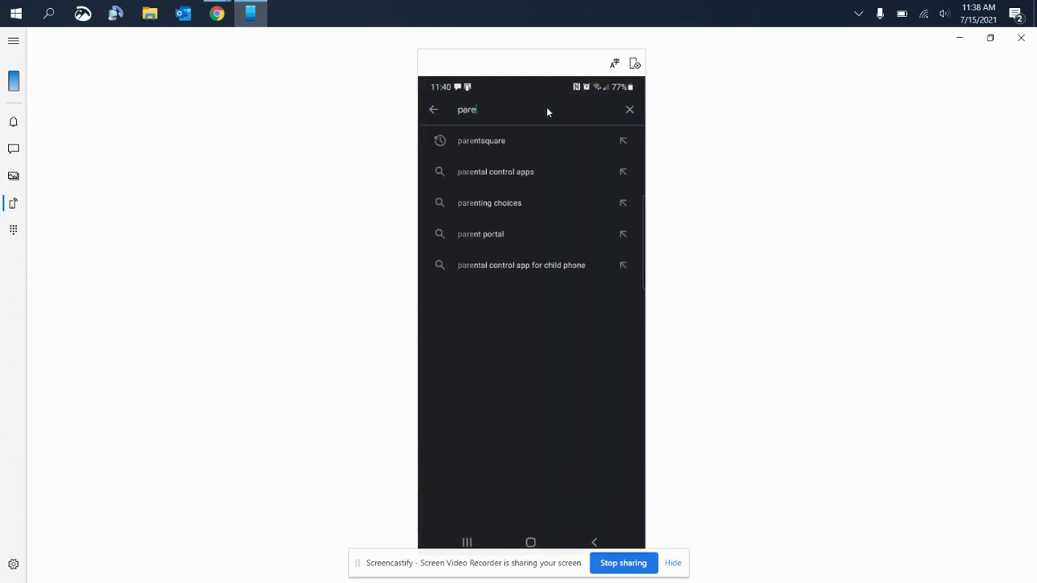
type("nts")
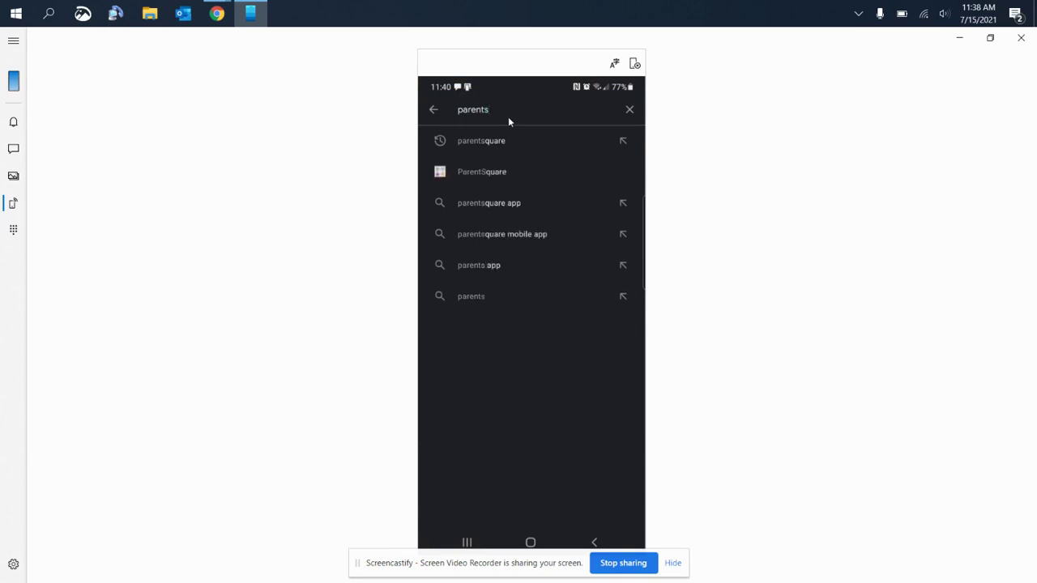
left_click(504, 140)
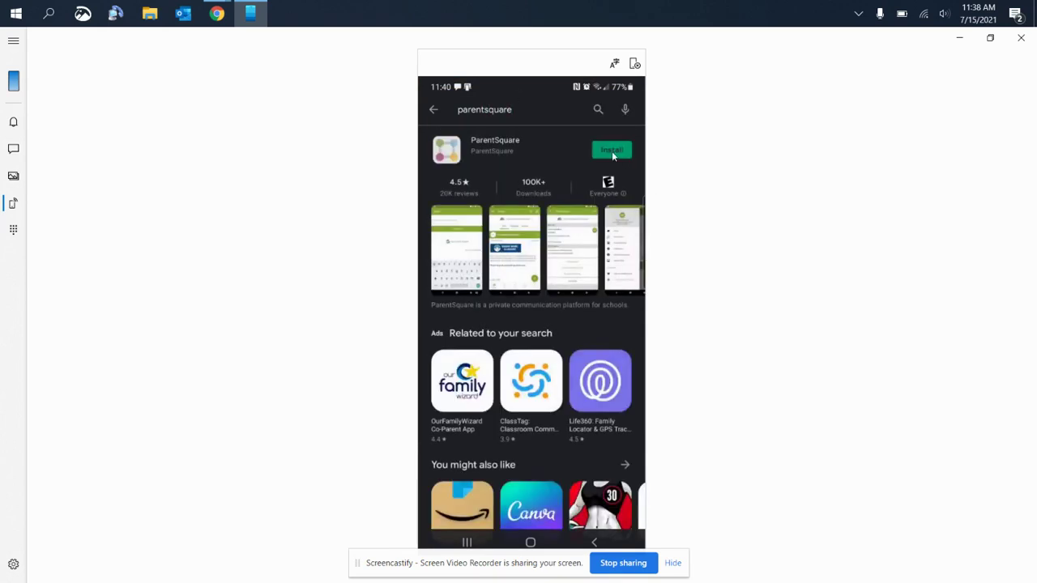
left_click(613, 154)
left_click(612, 151)
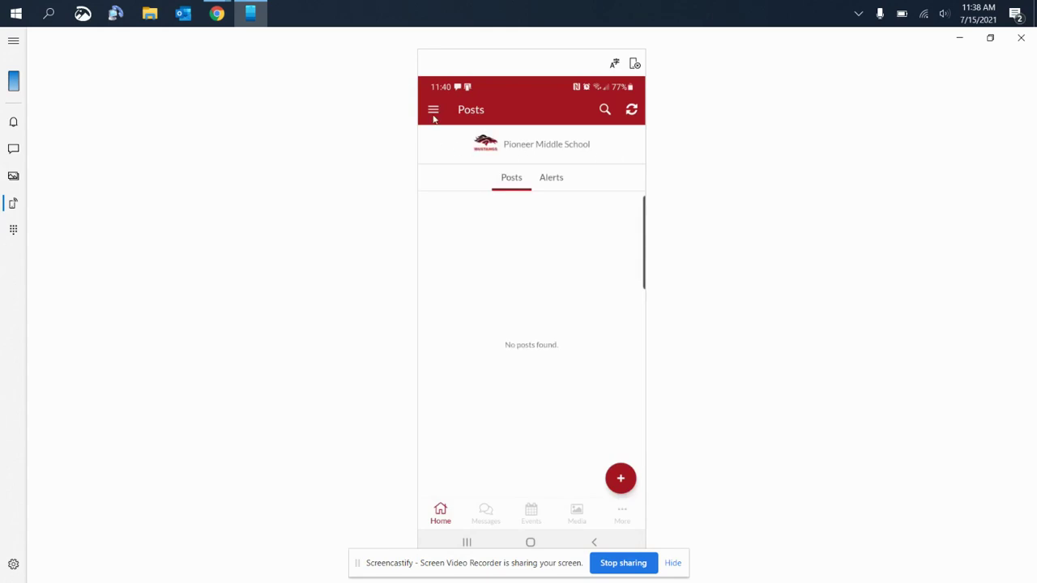
left_click(435, 111)
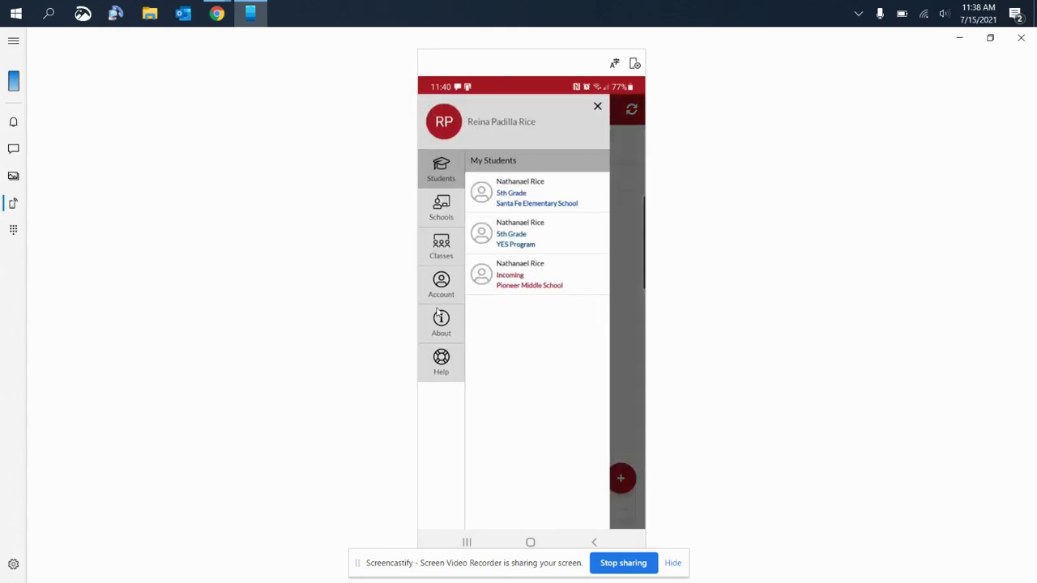
Sign out via Account and type the email address into the sign-in field
left_click(440, 285)
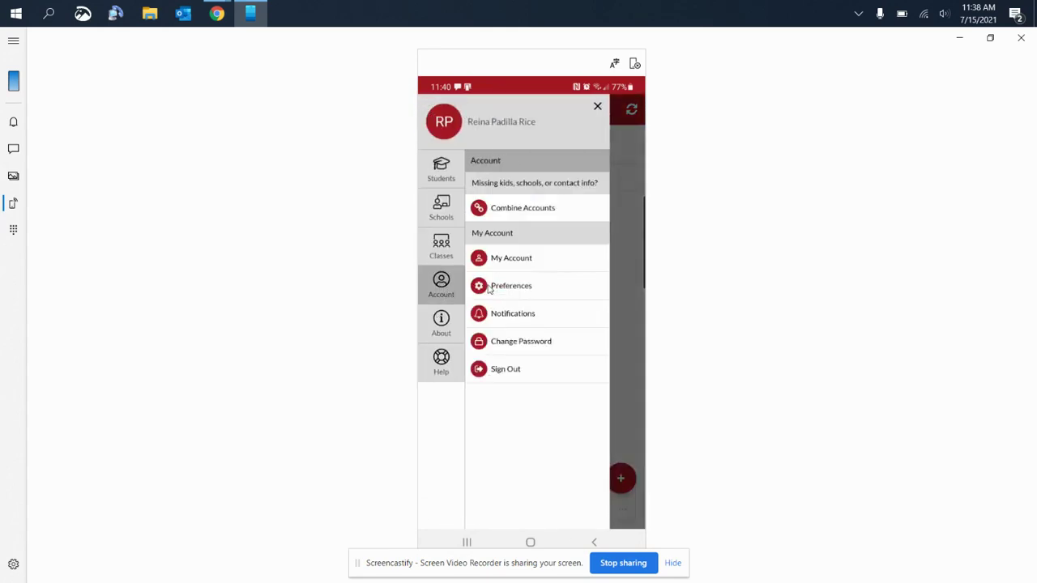
left_click(510, 369)
left_click(603, 341)
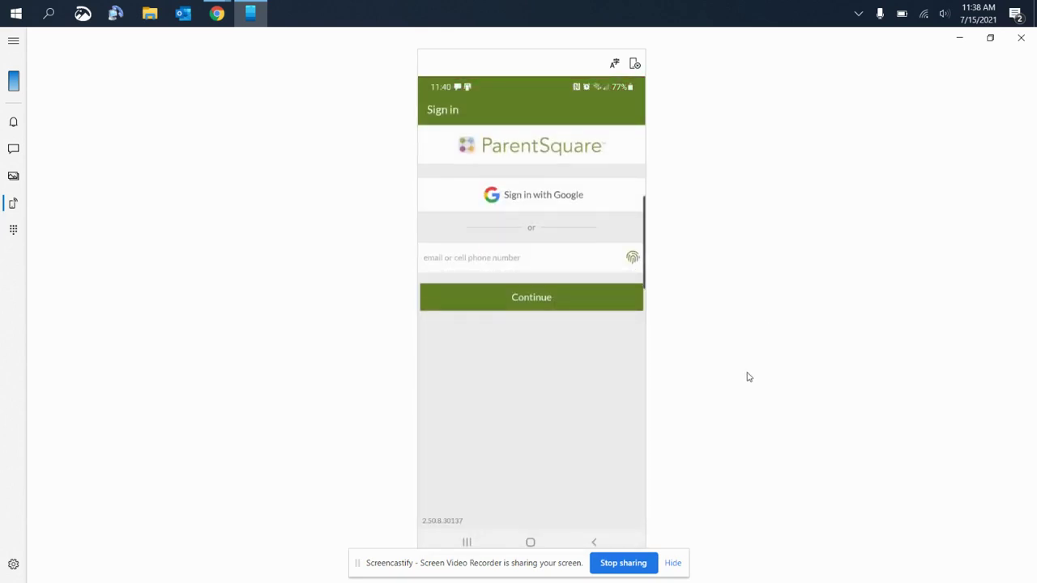
left_click(550, 256)
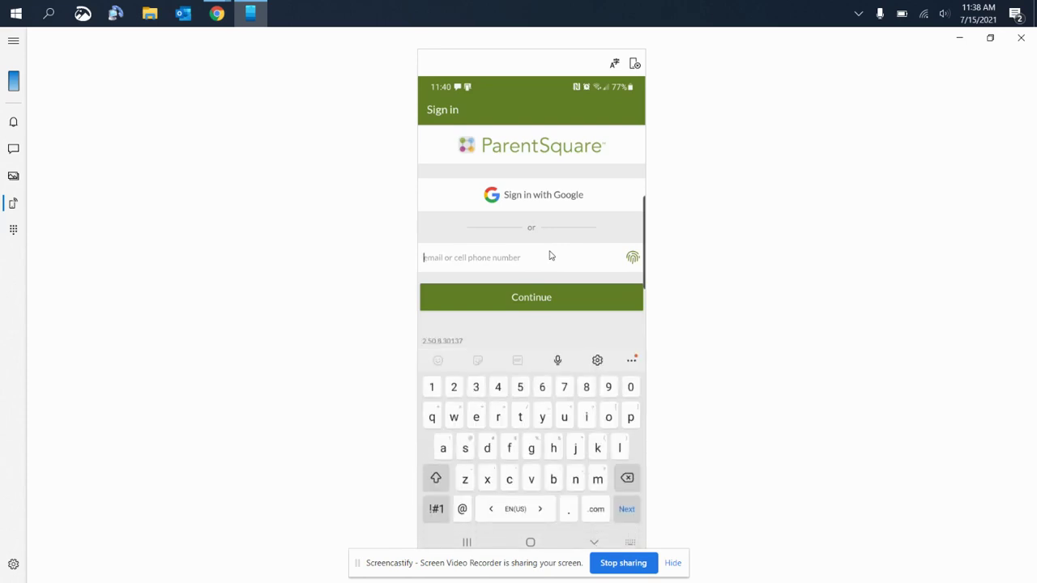
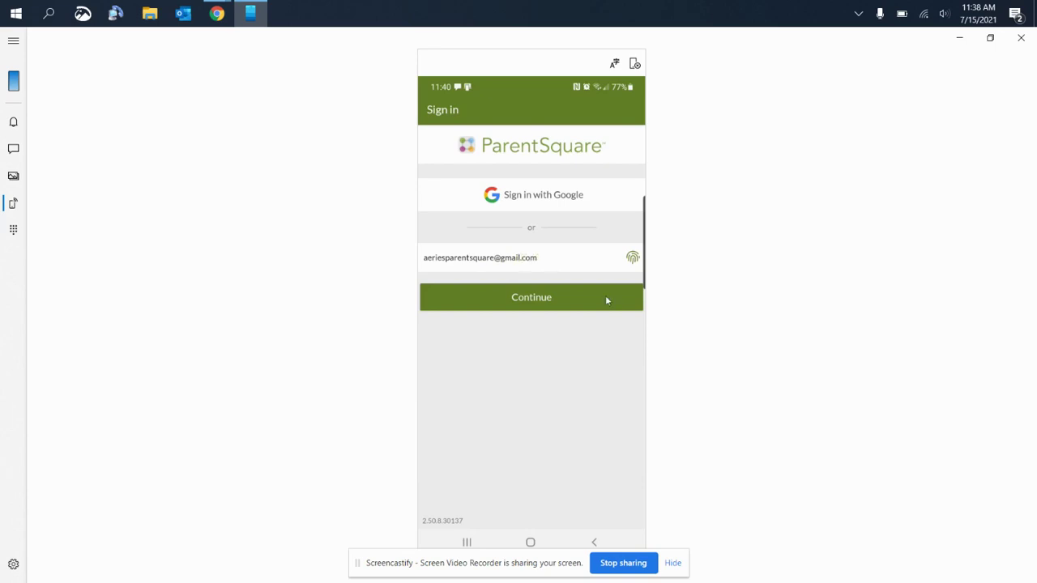
Submit the email address and check the Gmail inbox in Chrome
left_click(580, 300)
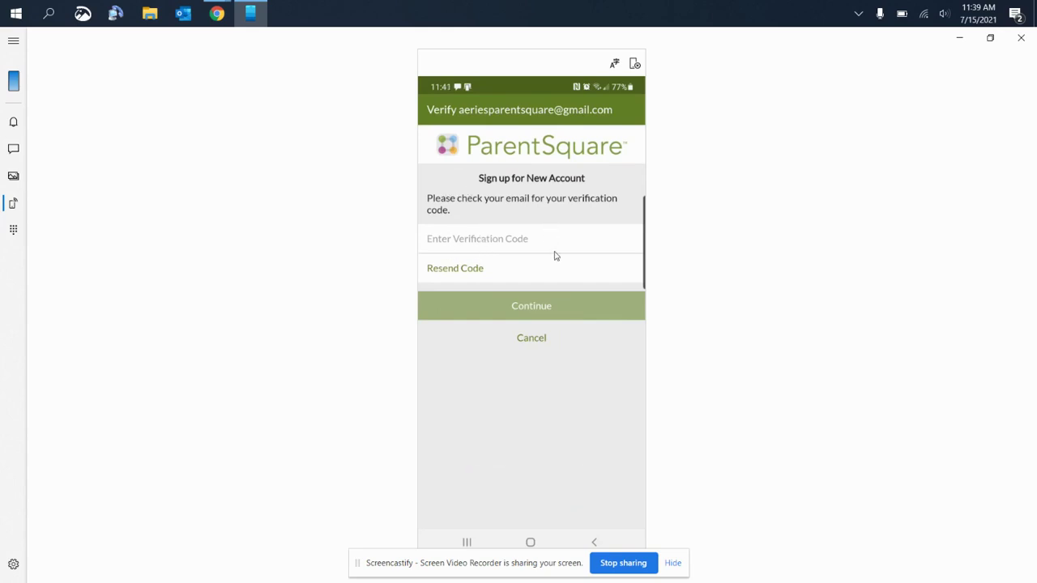
mouse_move(217, 13)
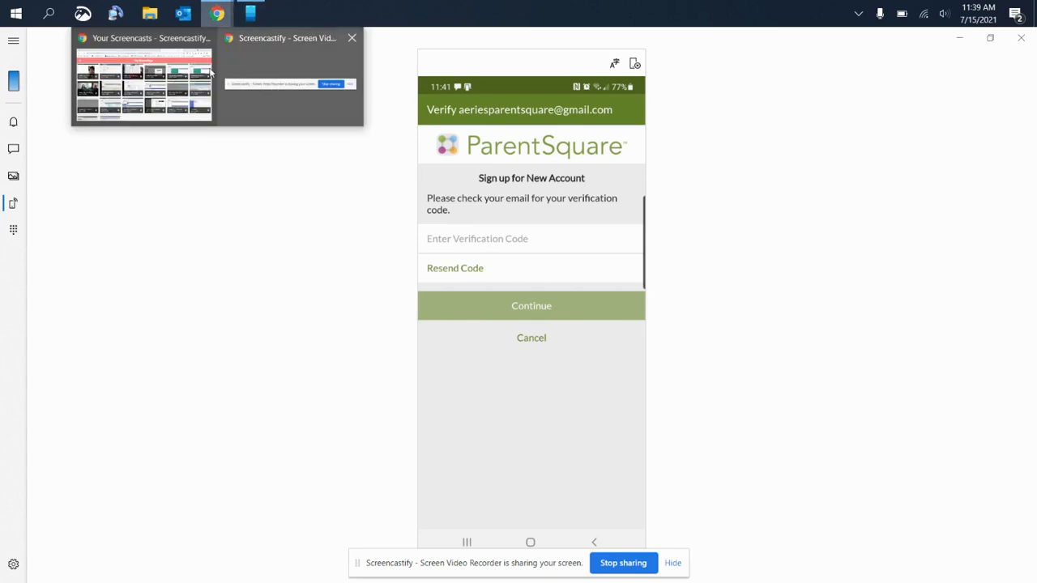
left_click(111, 38)
left_click(81, 38)
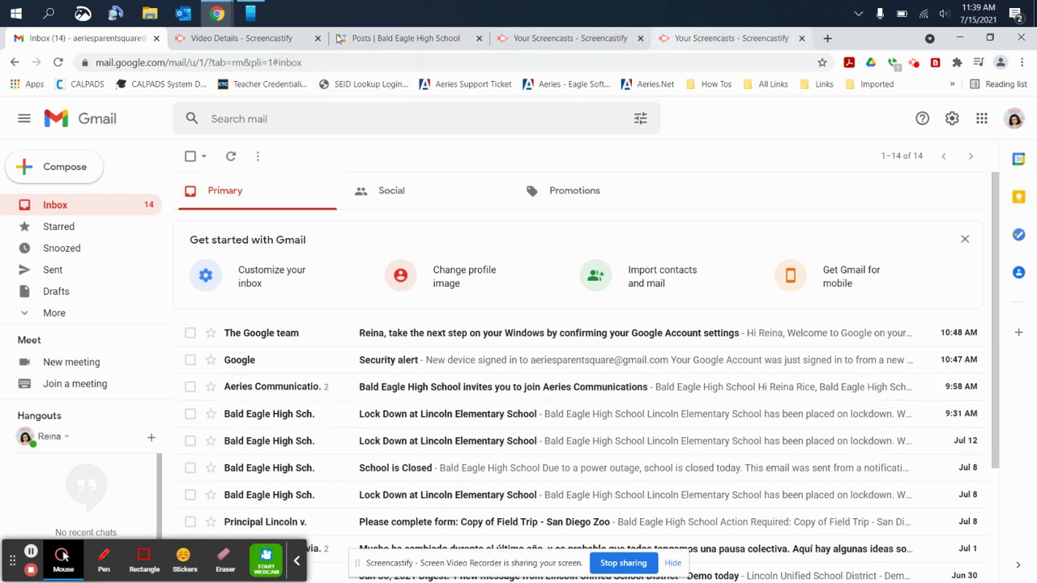
Select ParentSquare's verification code field, then return to the Gmail inbox for the code
left_click(249, 9)
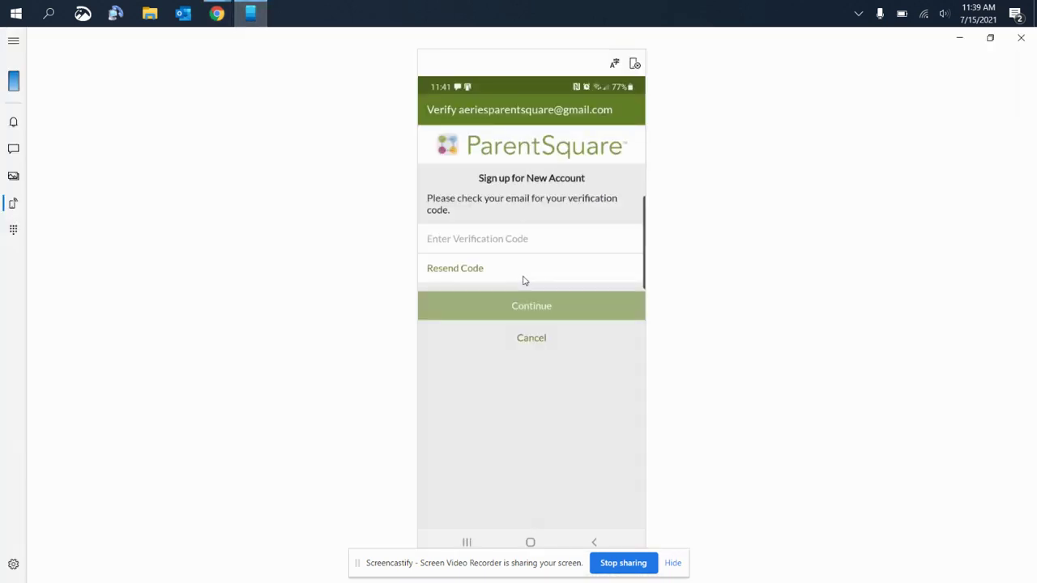
left_click(520, 243)
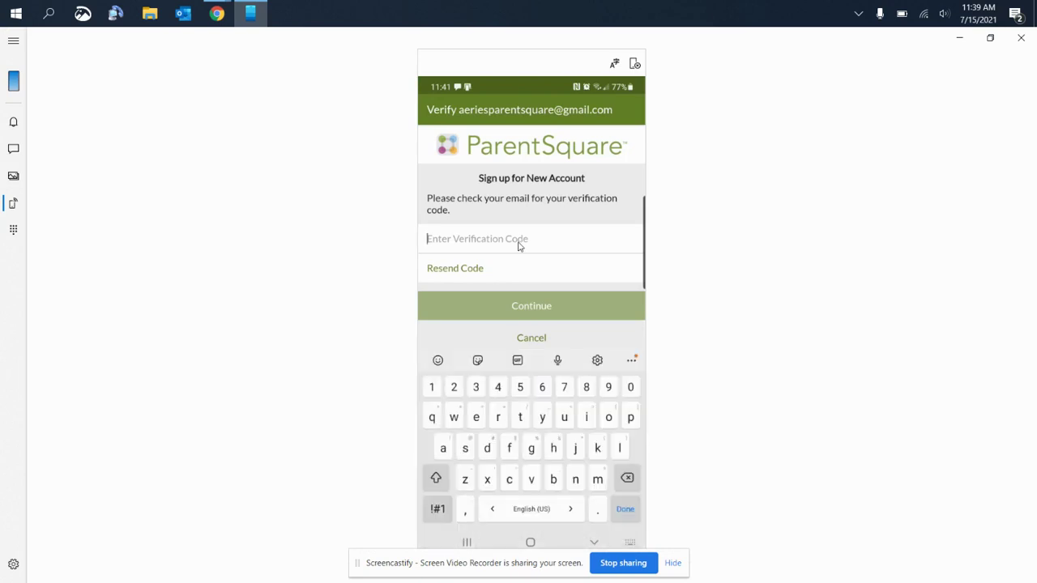
left_click(520, 246)
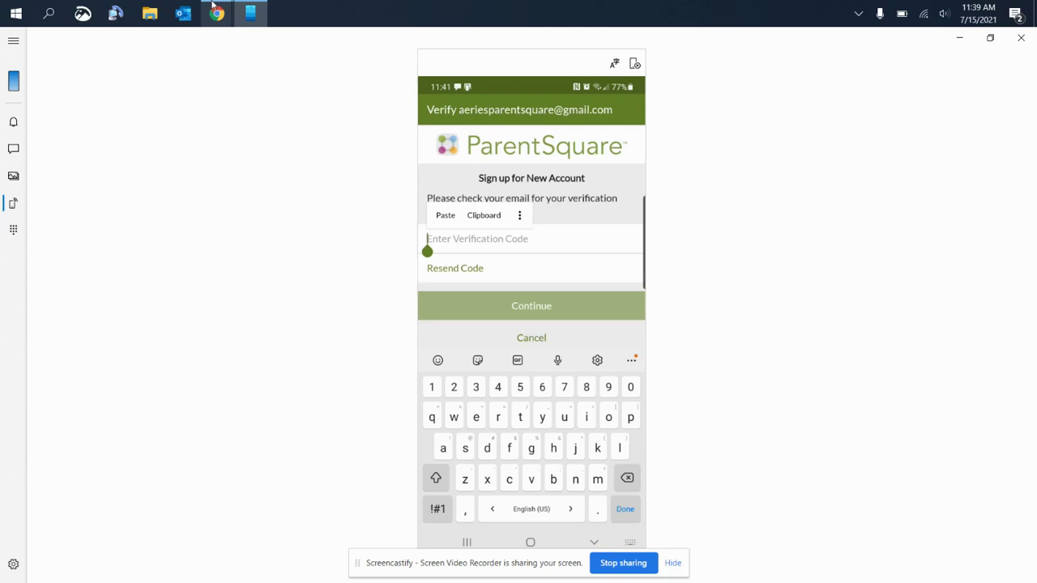
mouse_move(217, 13)
left_click(107, 76)
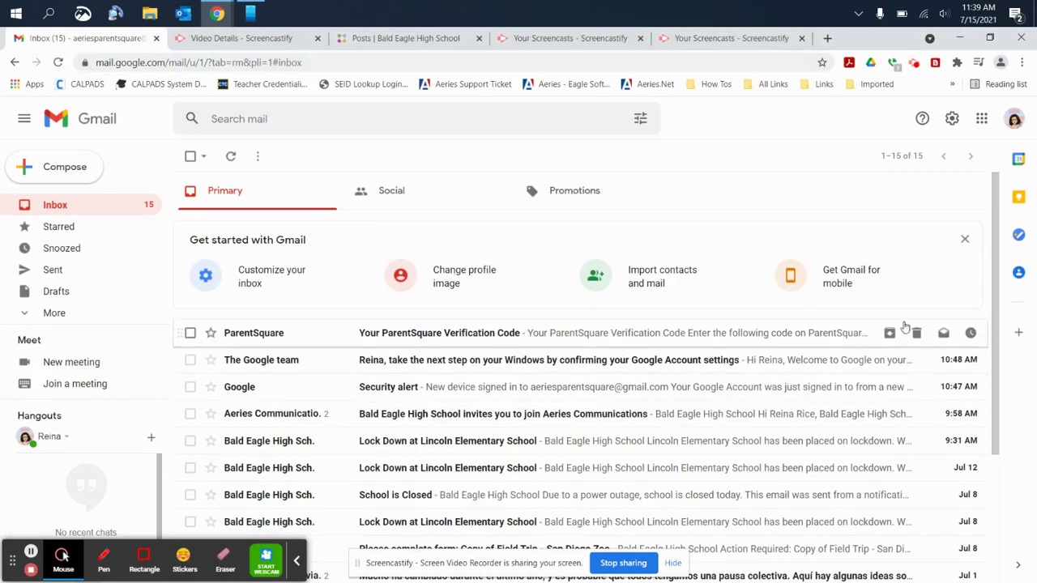
Copy the verification code from the ParentSquare email in Gmail
left_click(438, 334)
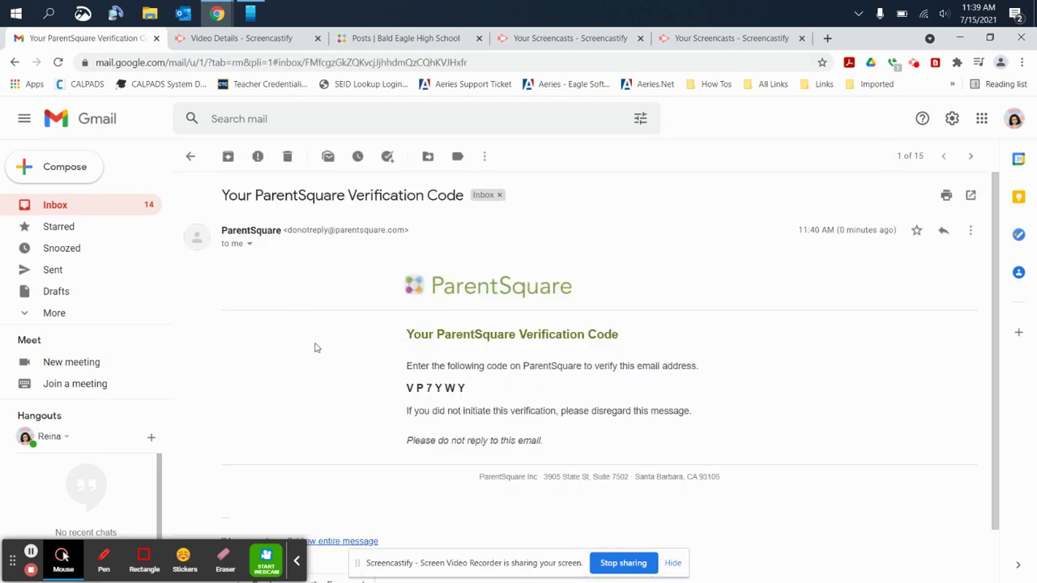
mouse_move(405, 393)
left_mouse_down()
mouse_move(462, 388)
mouse_move(405, 389)
left_mouse_up()
left_click(472, 395)
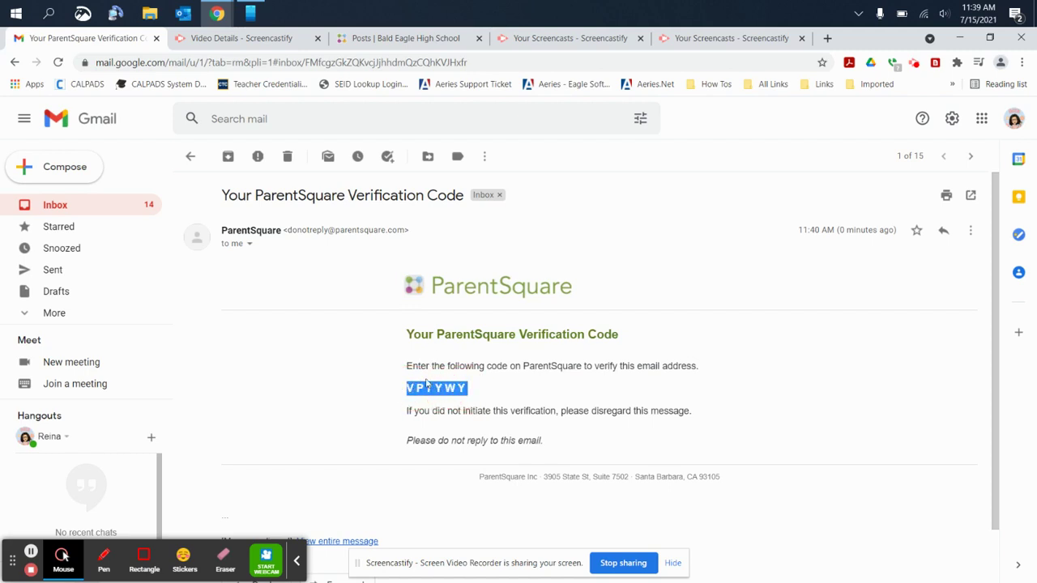
right_click(427, 391)
left_click(455, 402)
Paste the copied code into the Verification Code field, then erase the wrongly pasted text
left_click(251, 12)
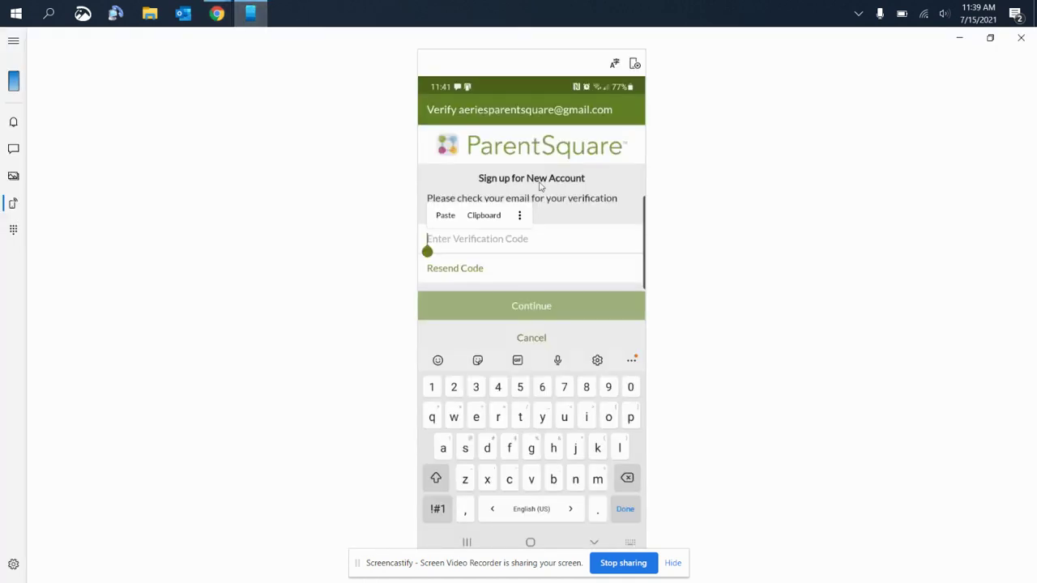
left_click(475, 240)
right_click(475, 240)
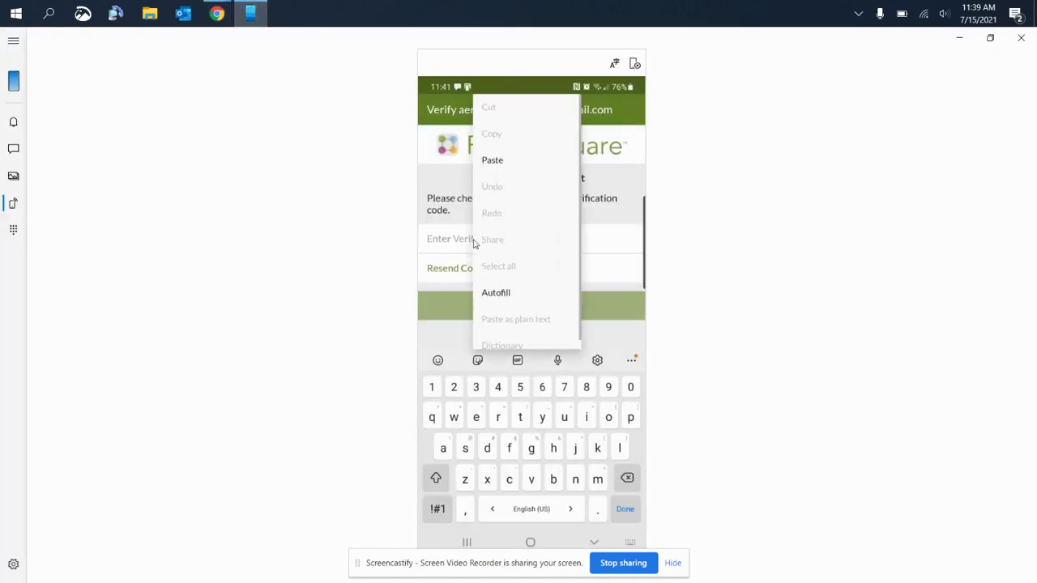
left_click(492, 159)
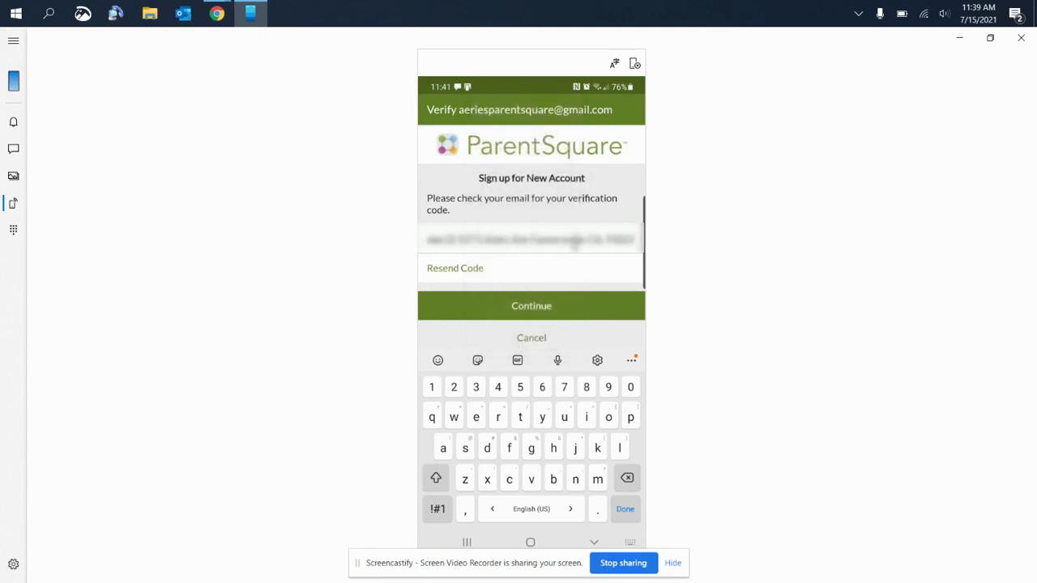
left_click_drag(496, 243, 637, 253)
left_click(645, 237)
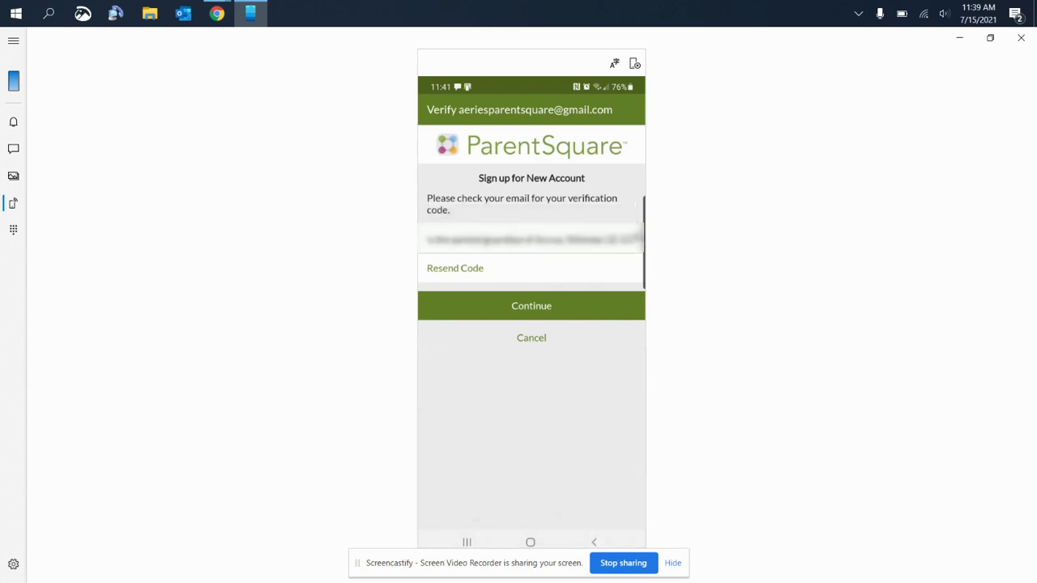
key("BackSpace")
key("BackSpace")
key("BackSpace")
key("BackSpace")
key("BackSpace")
key("BackSpace")
key("BackSpace")
key("BackSpace")
key("BackSpace")
key("BackSpace")
key("BackSpace")
key("BackSpace")
key("BackSpace")
key("BackSpace")
key("BackSpace")
key("BackSpace")
key("BackSpace")
key("BackSpace")
key("BackSpace")
key("BackSpace")
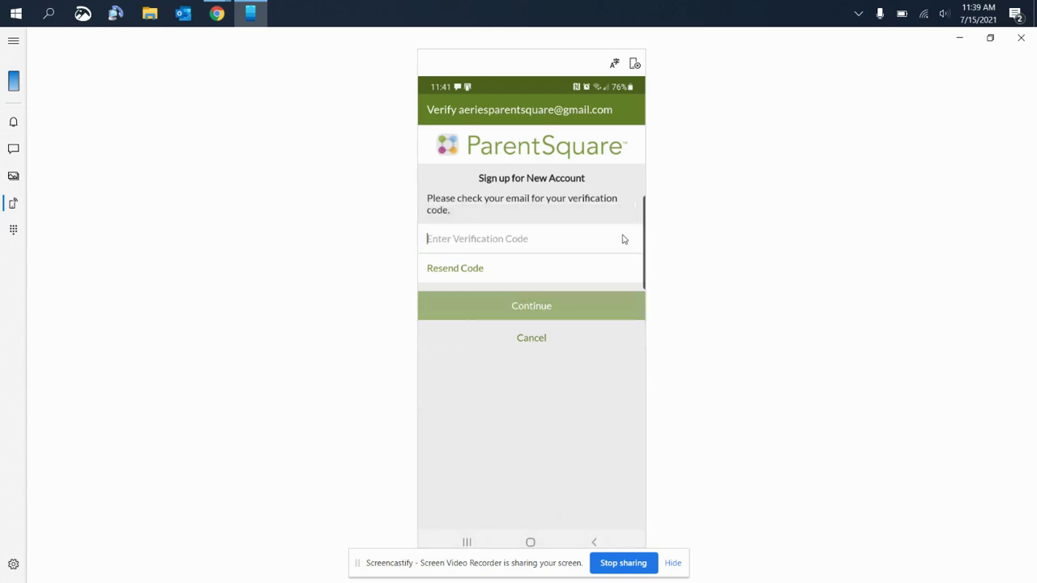
Type the verification code from the email into the field and submit it
left_click(251, 8)
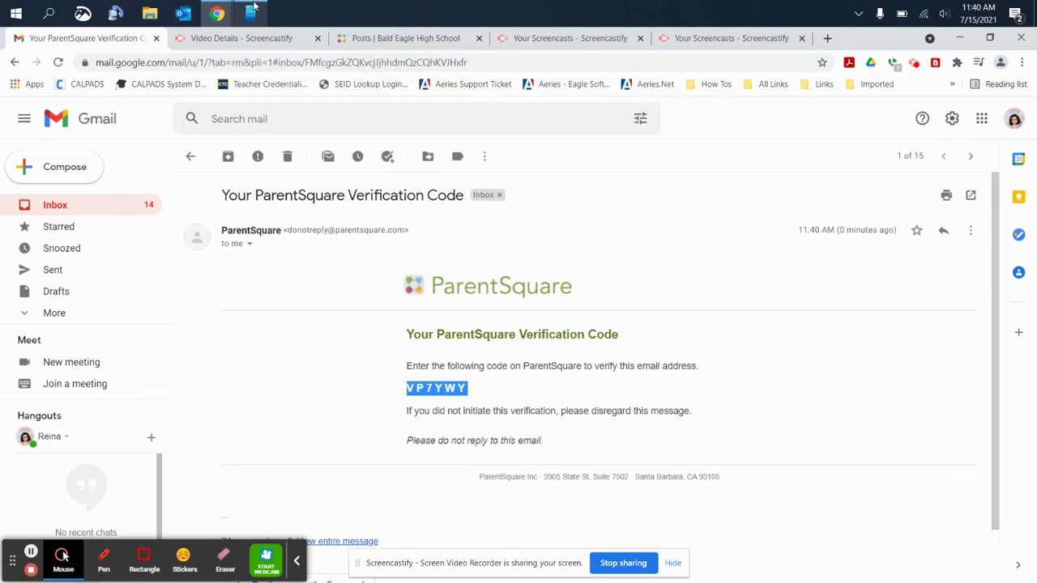
left_click(251, 9)
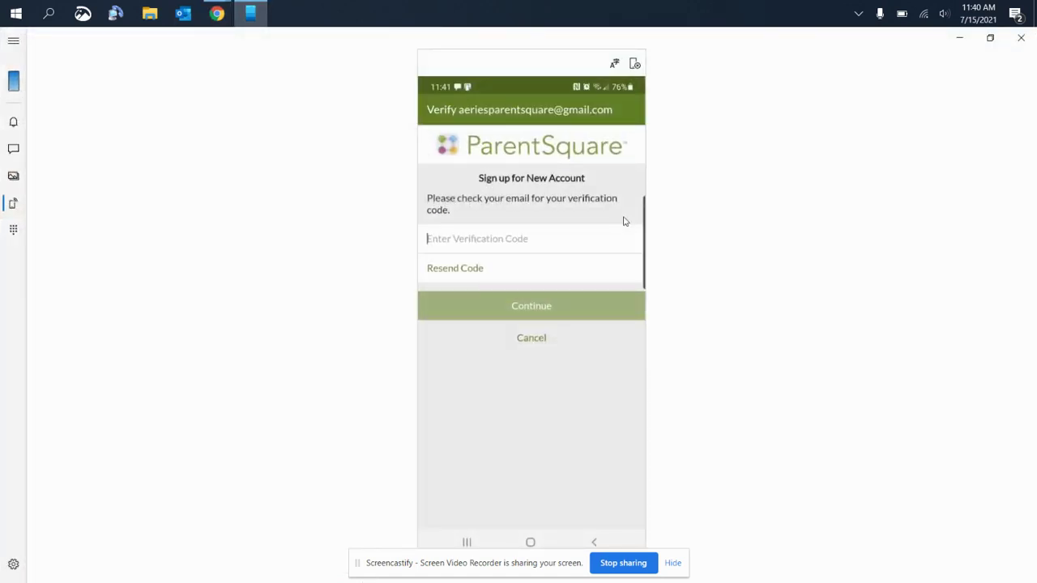
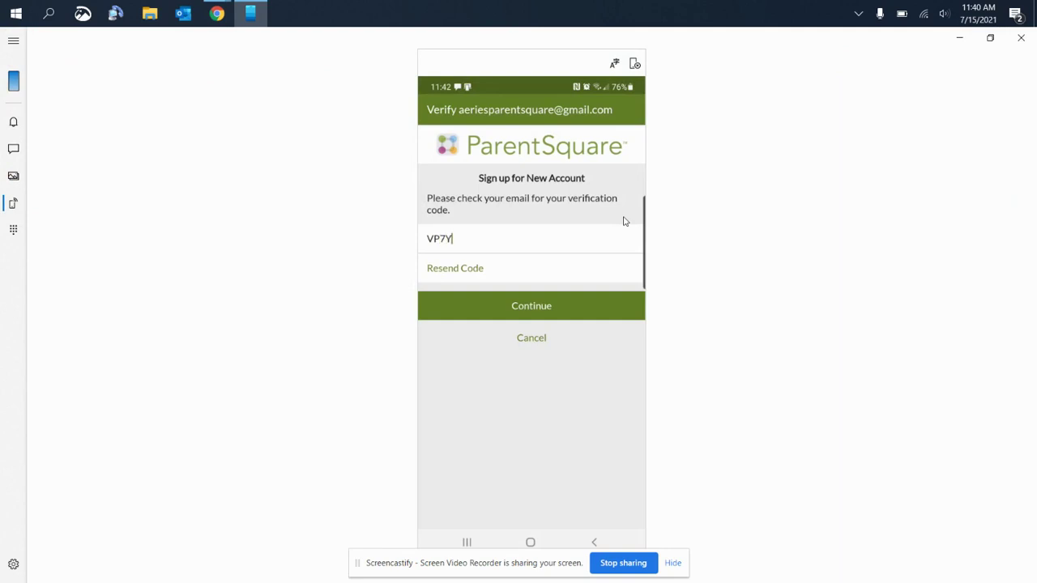
left_click(253, 10)
left_click(252, 10)
left_click(479, 308)
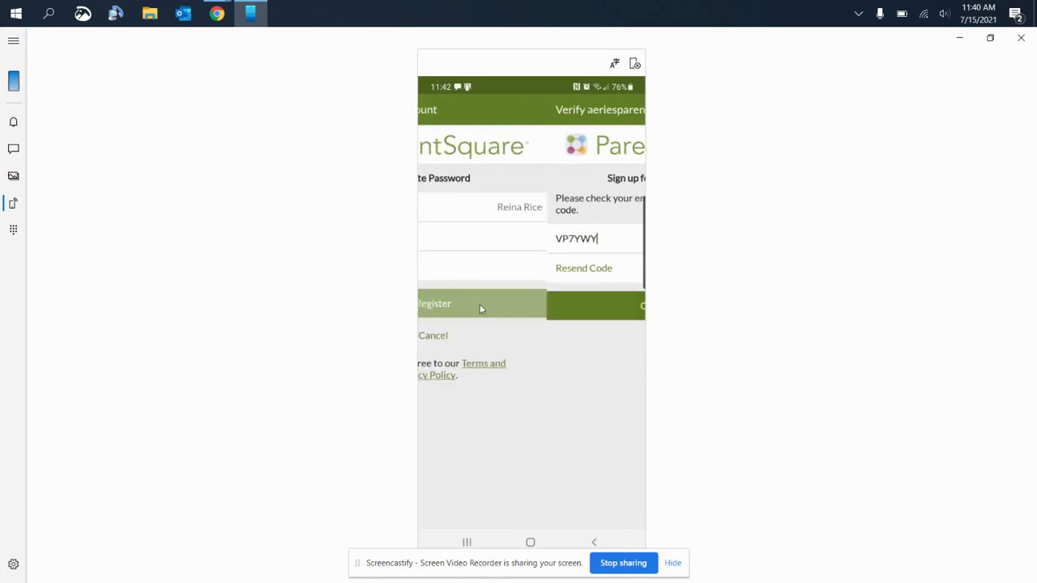
Fill in a password and confirmation, try registering, and dismiss the passwords-do-not-match warning
left_click(482, 240)
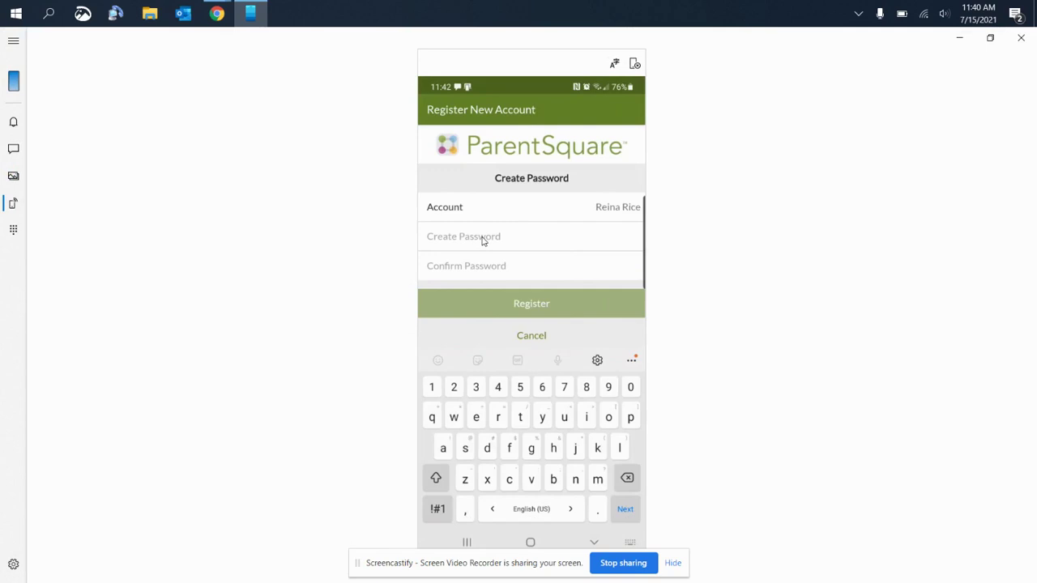
type("••••")
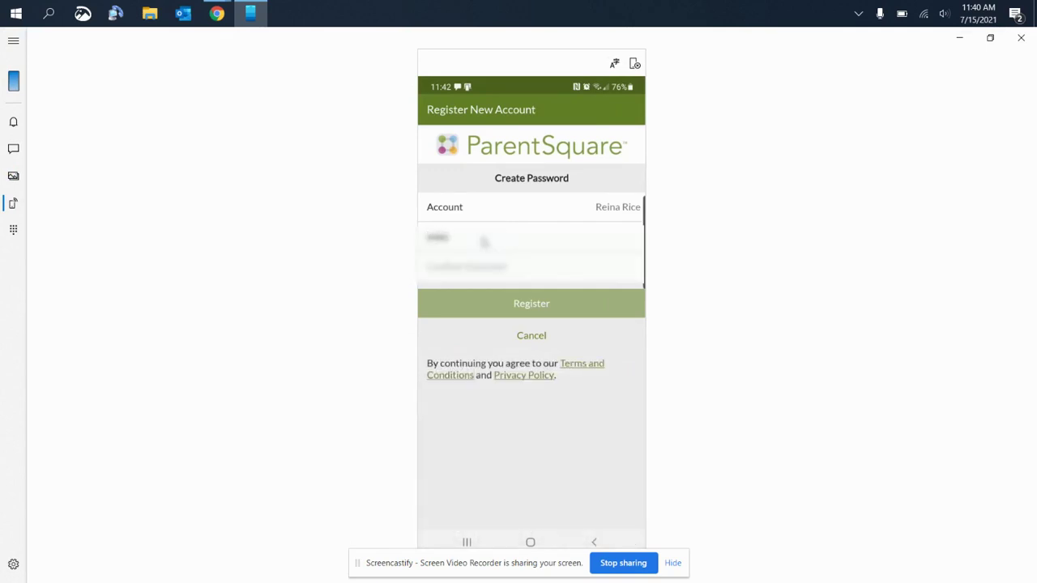
type("••••••")
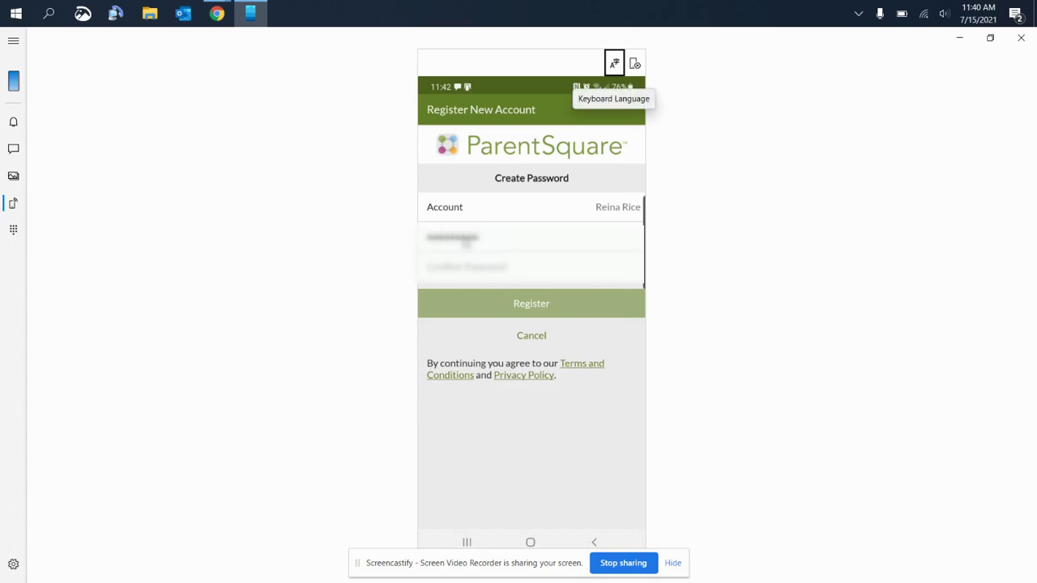
left_click(480, 279)
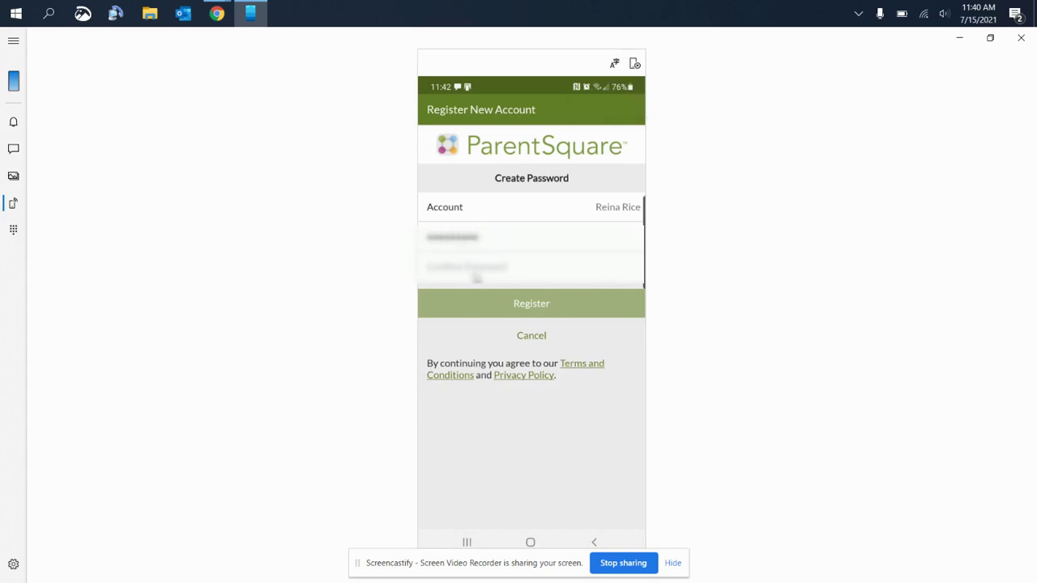
type("•")
left_click(486, 269)
type("•••")
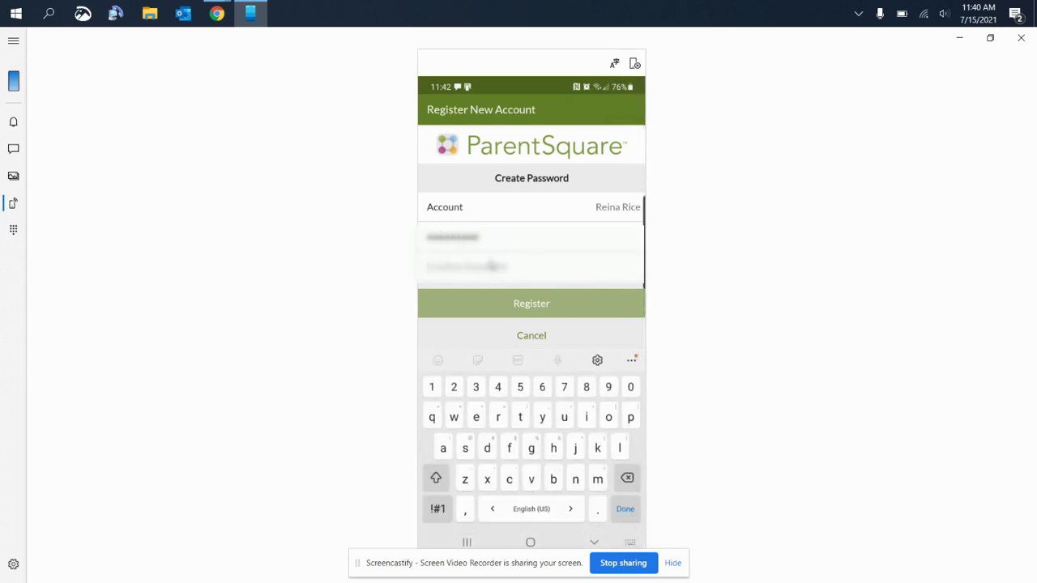
type("•••••")
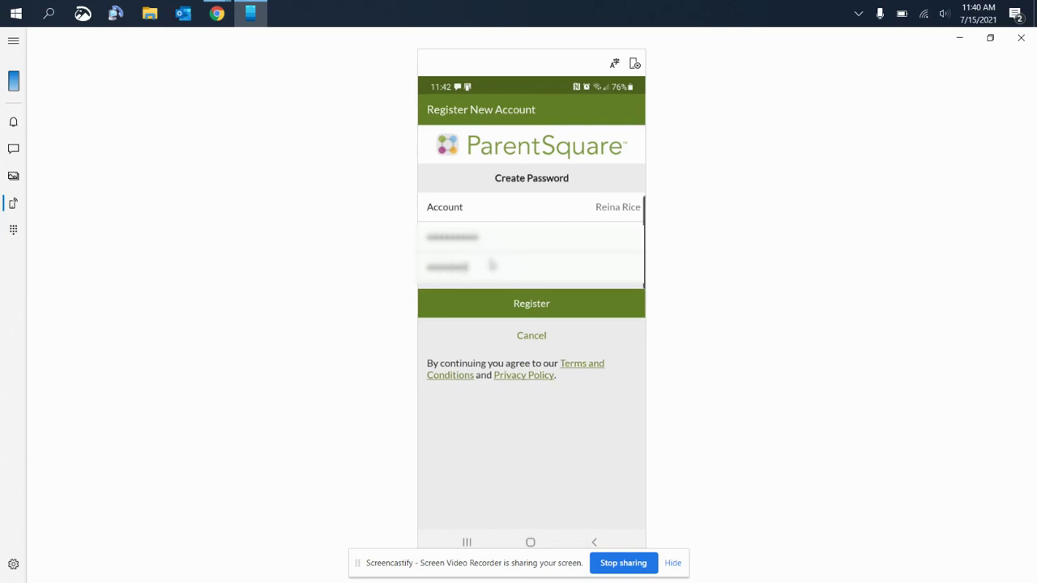
left_click(511, 303)
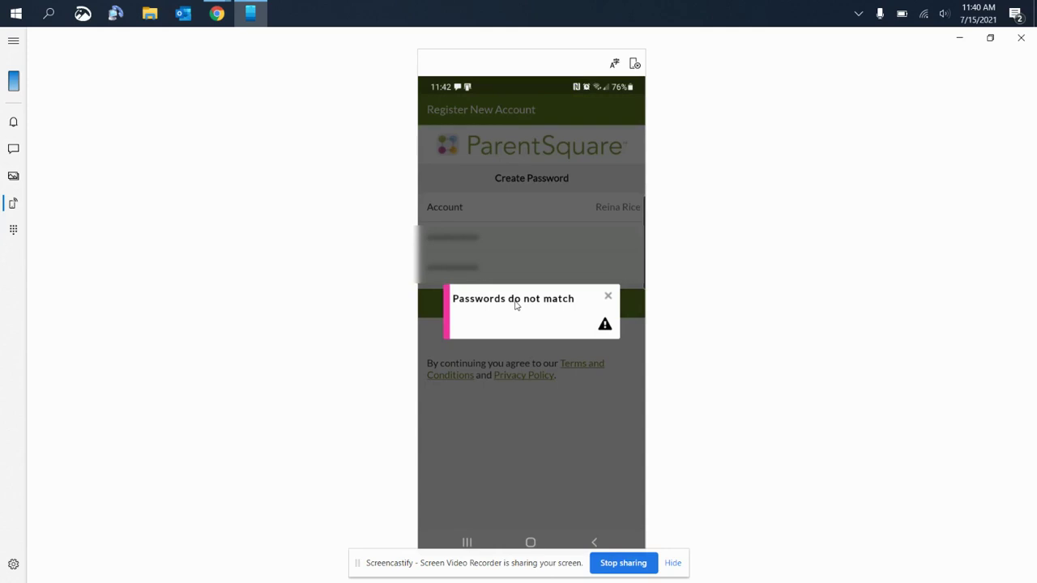
left_click(607, 298)
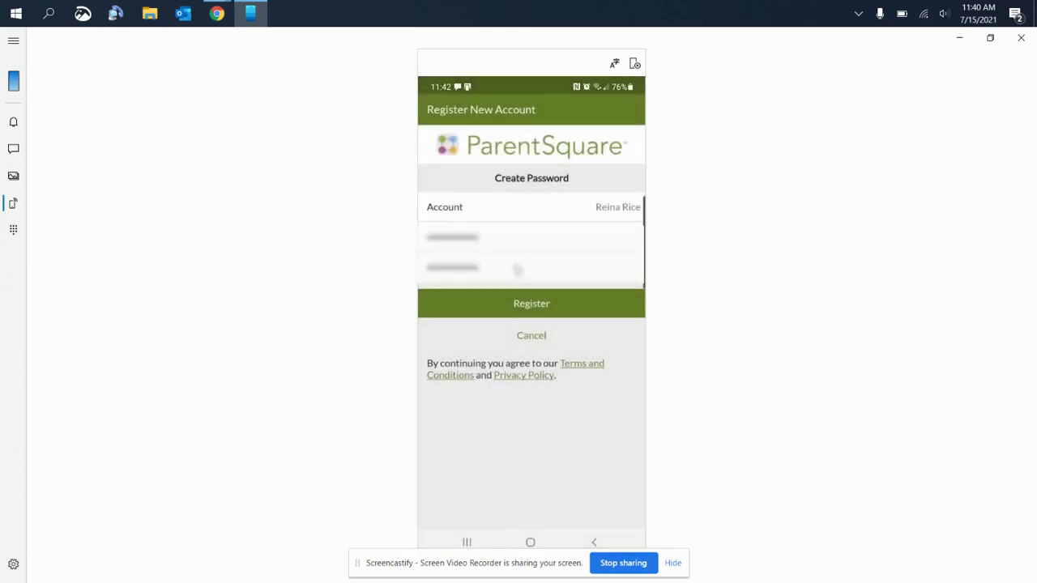
Re-enter the same new password in both Create and Confirm Password fields
left_click(517, 270)
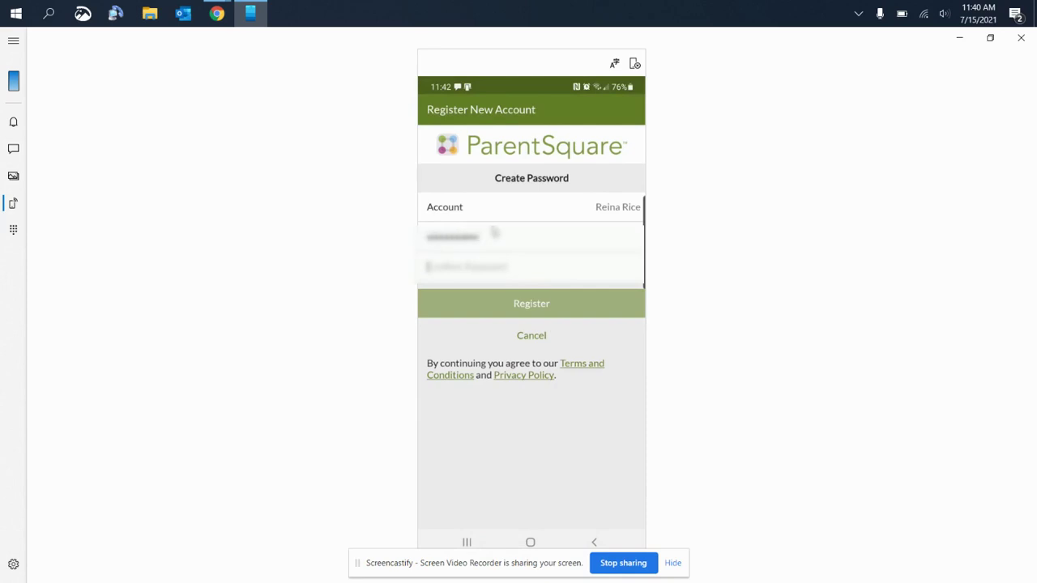
left_click(484, 241)
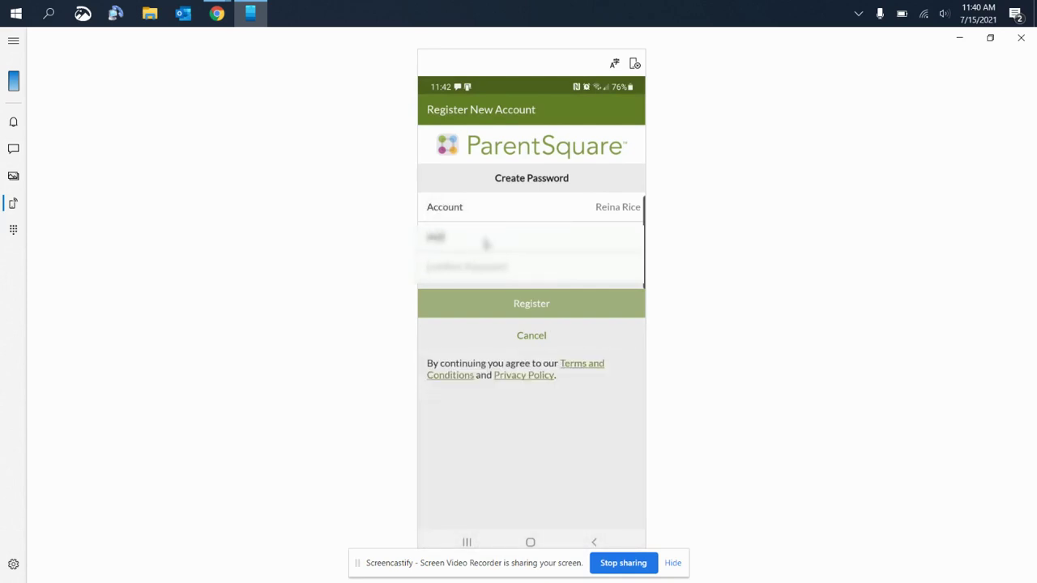
left_click(533, 268)
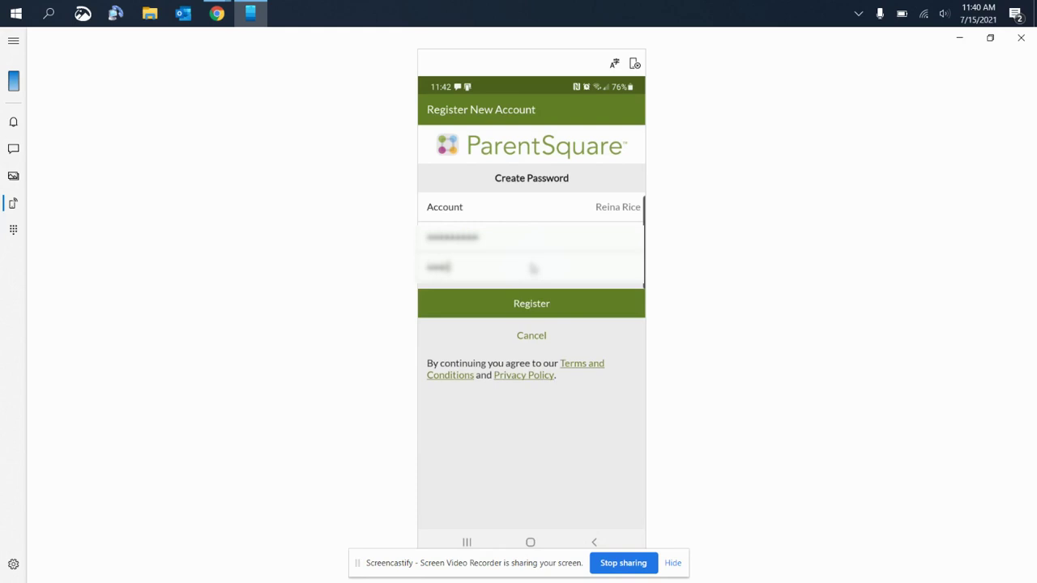
Register the account, confirm the unconfirmed child, and accept 'Yes, This is Me' and 'YES, I'M POSITIVE'
left_click(534, 302)
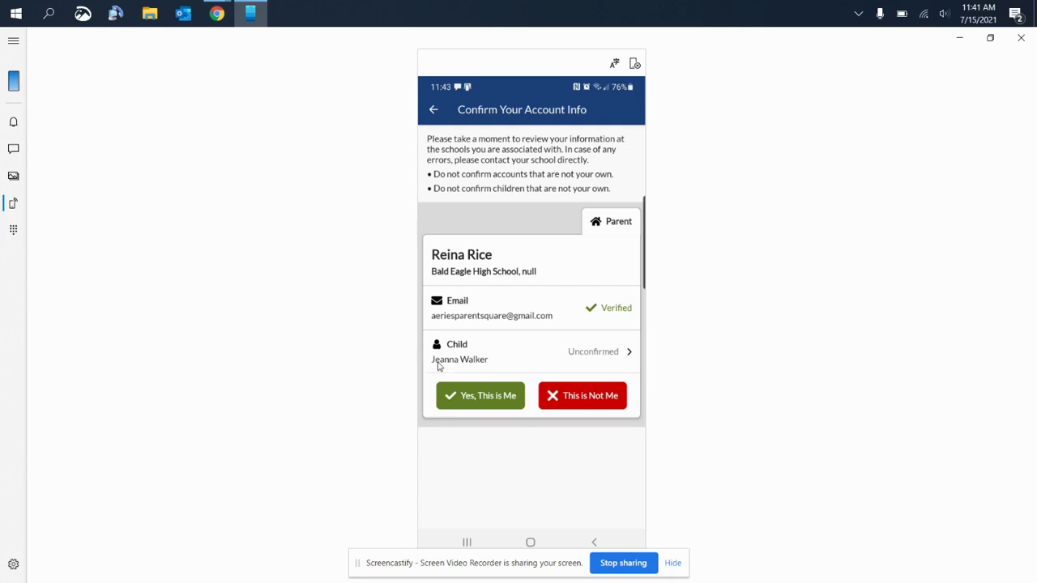
left_click(590, 354)
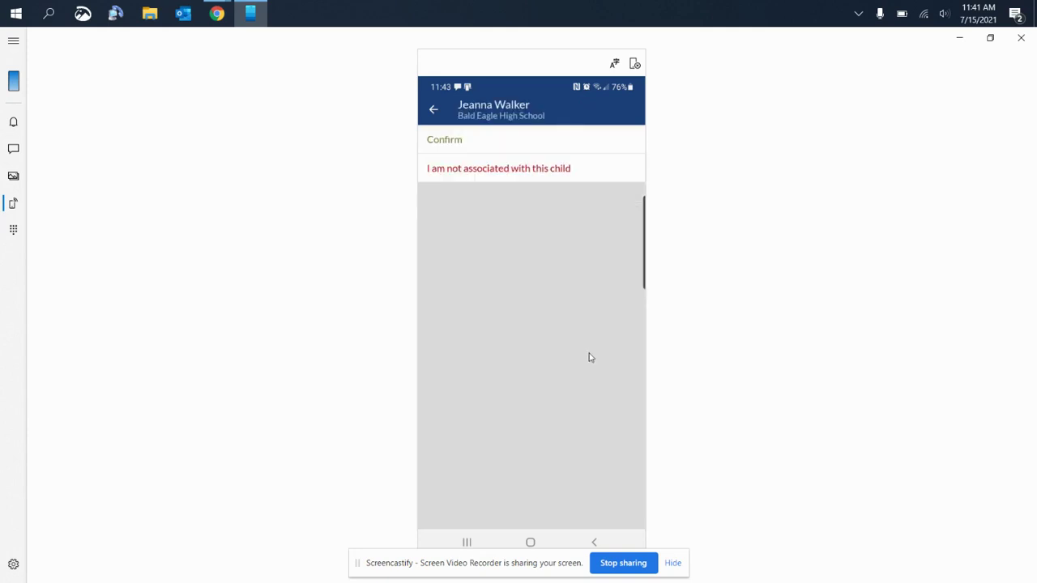
left_click(452, 141)
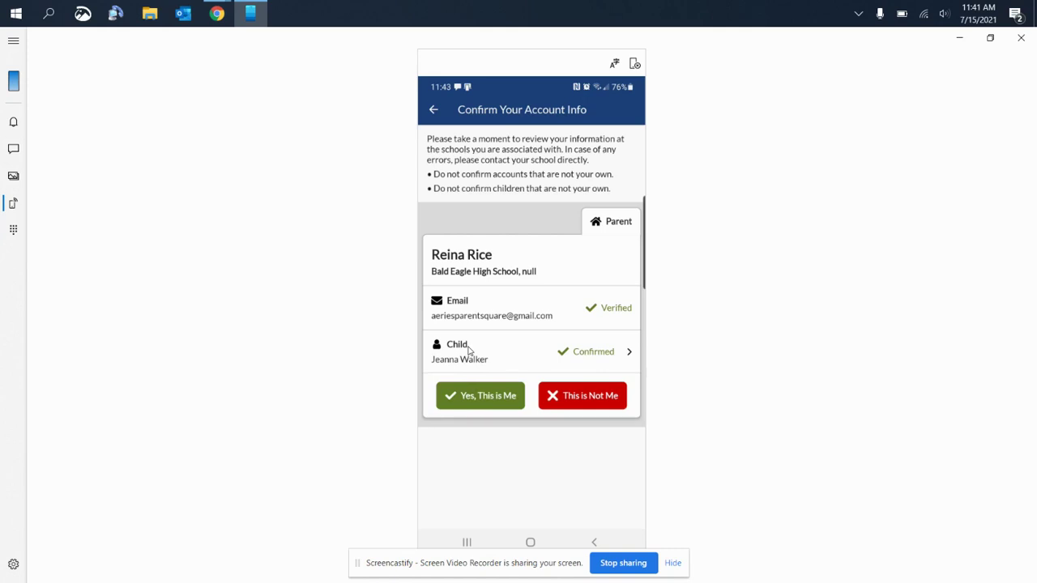
left_click(469, 396)
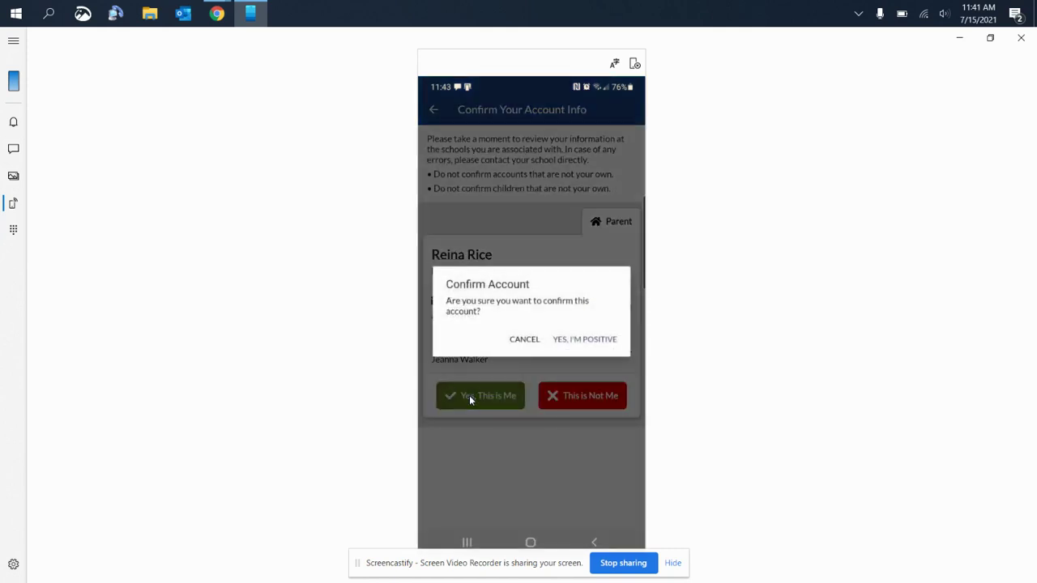
left_click(575, 340)
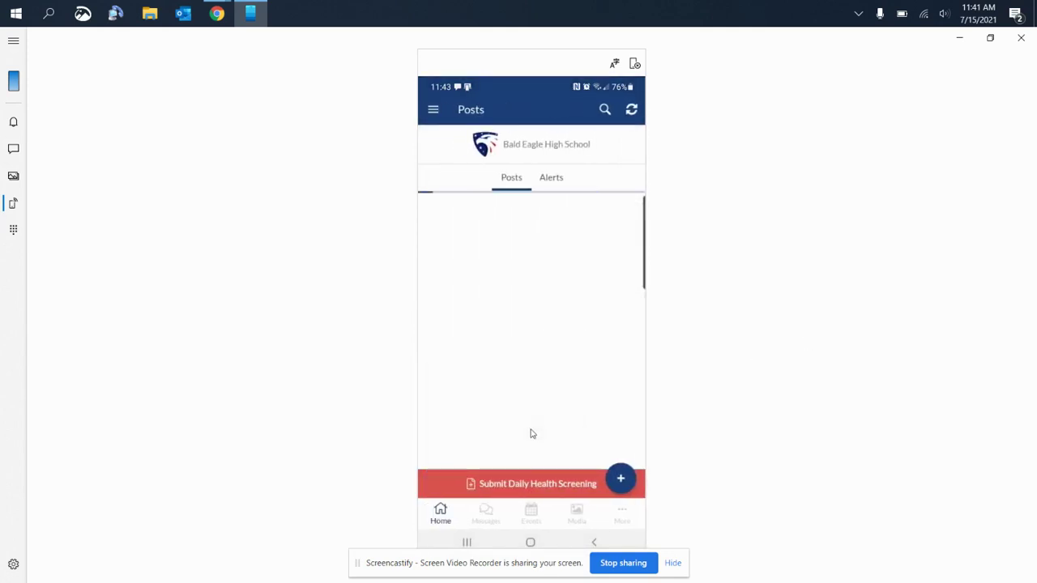
Open the 9th-grade student from My Students and view their Posts tab
left_click(434, 114)
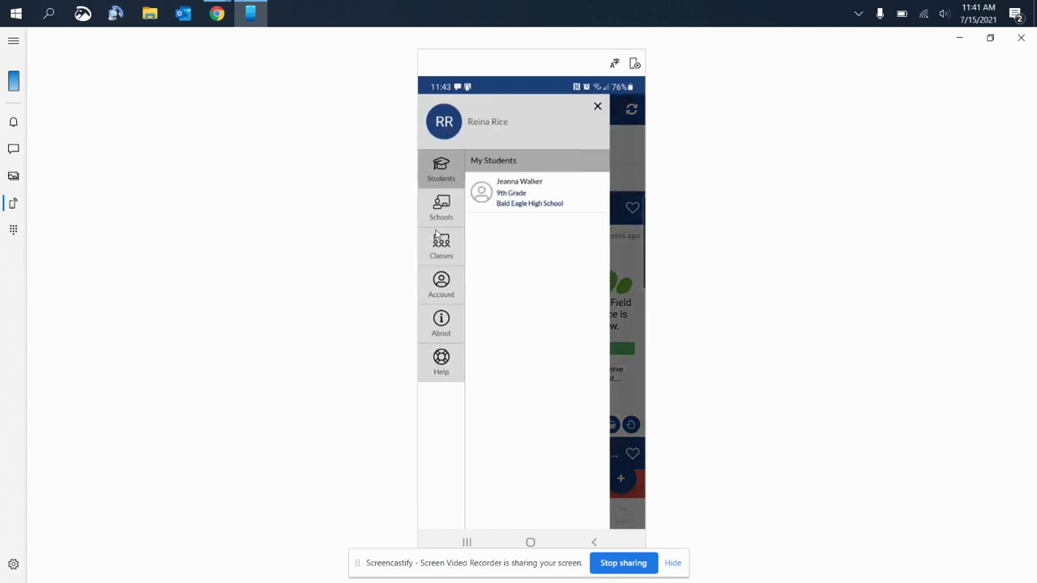
left_click(537, 199)
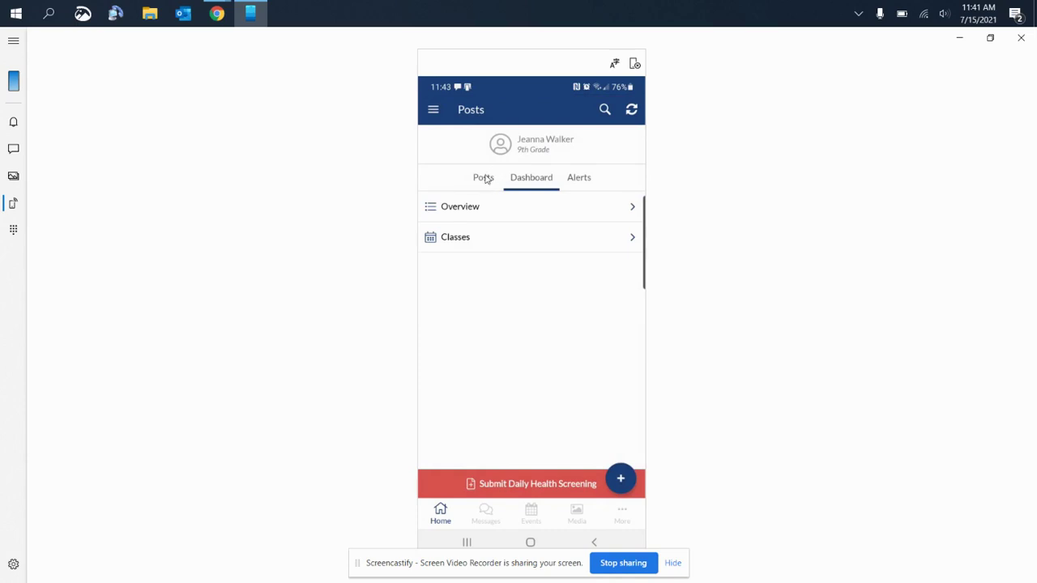
left_click(484, 178)
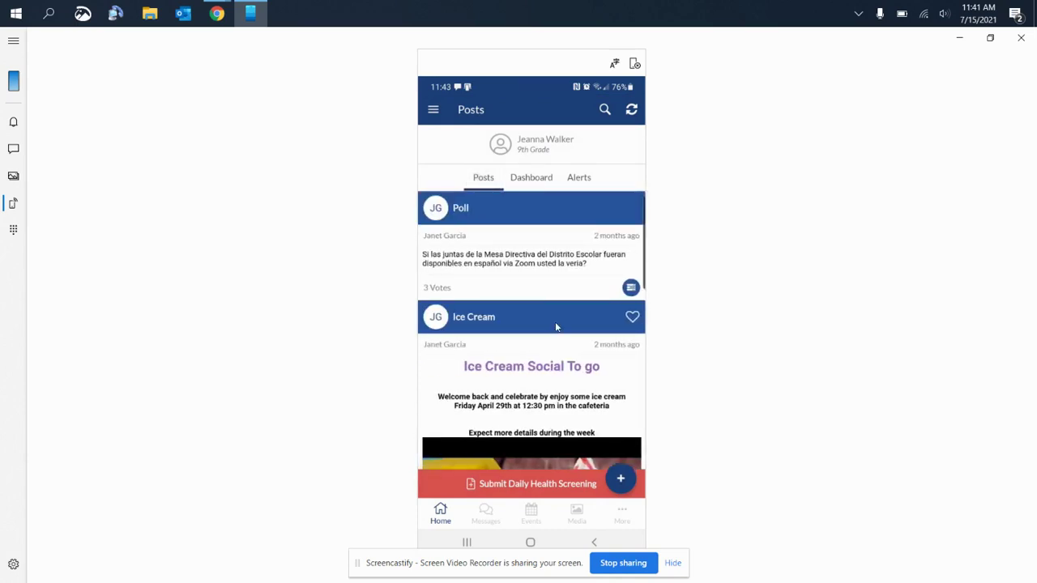